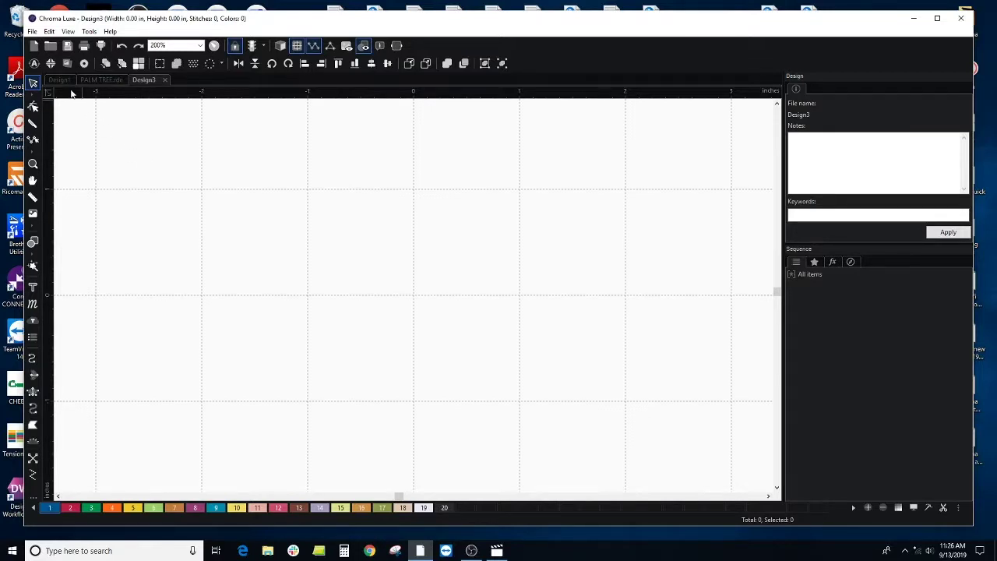
- Start Auto Digitizing and load Hibiscus.jpg from the Desktop as the source image
left_click(34, 65)
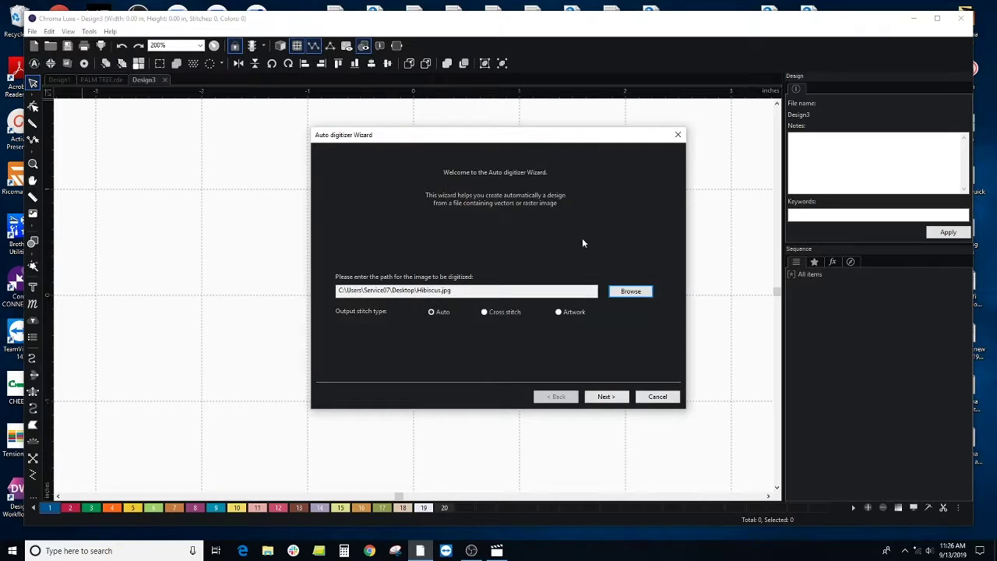
left_click(631, 291)
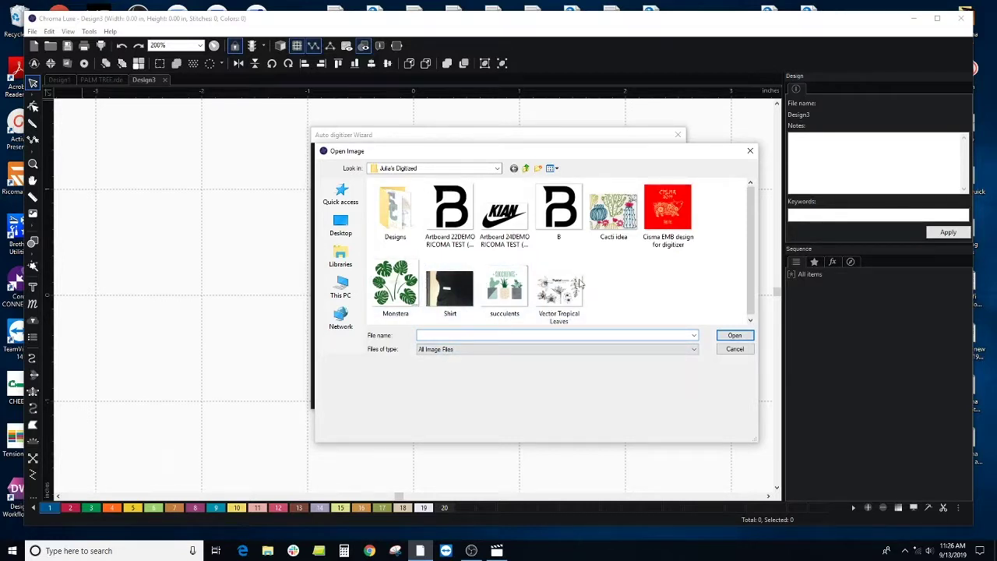
left_click(340, 226)
scroll(498, 277, "down", 1)
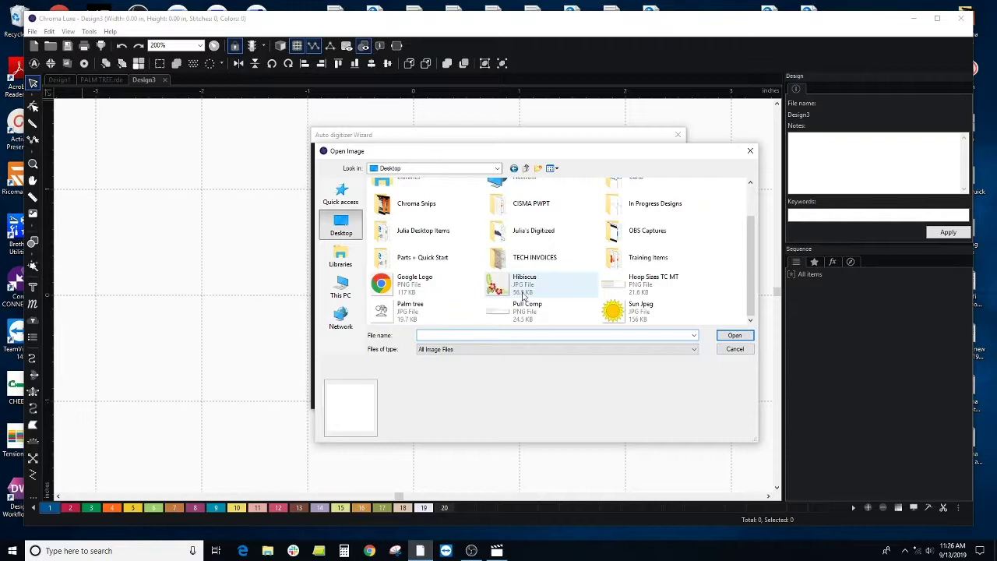
left_click(538, 288)
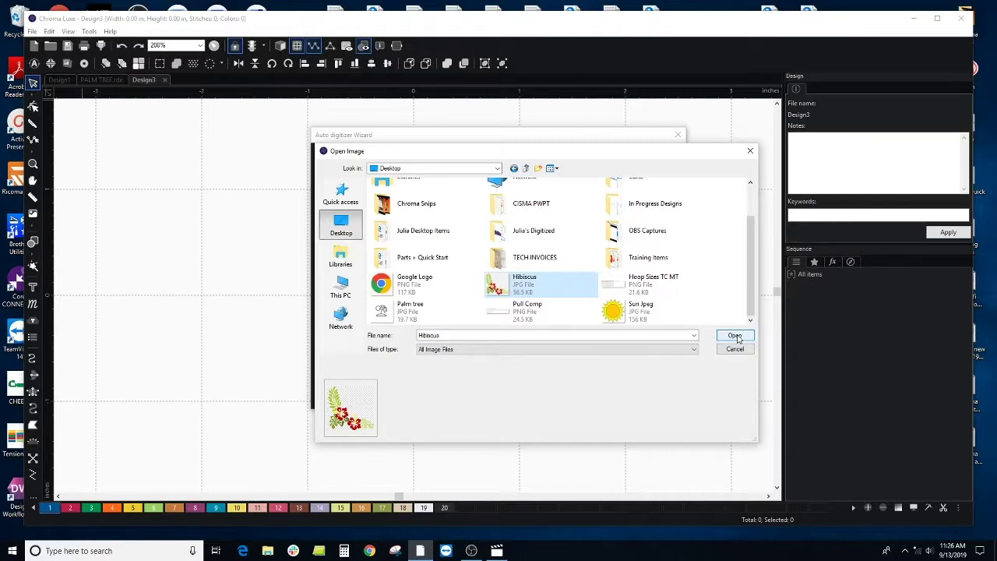
left_click(735, 336)
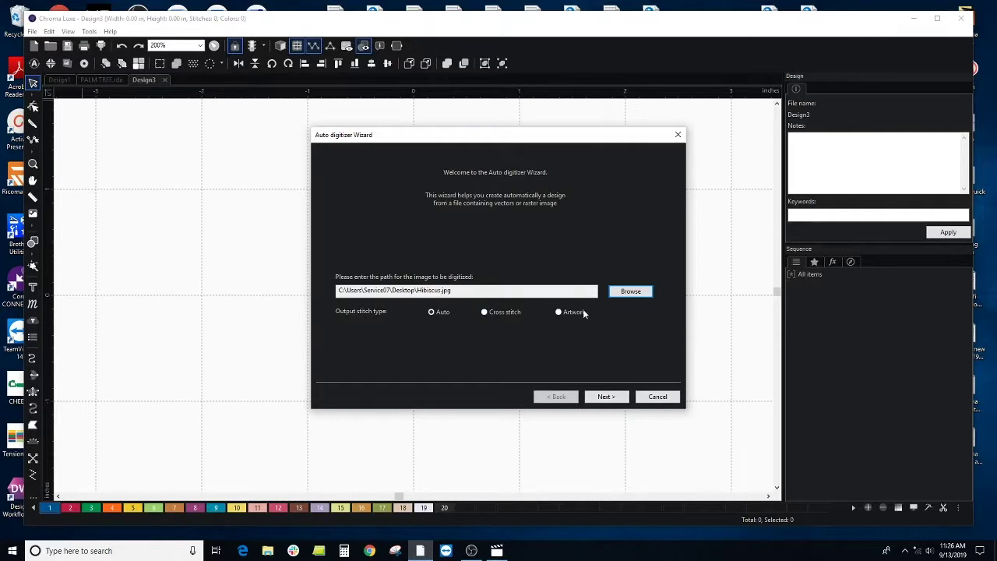
- Move past image sizing, untick the grey swatch in Color reduction, and finish the wizard
left_click(608, 399)
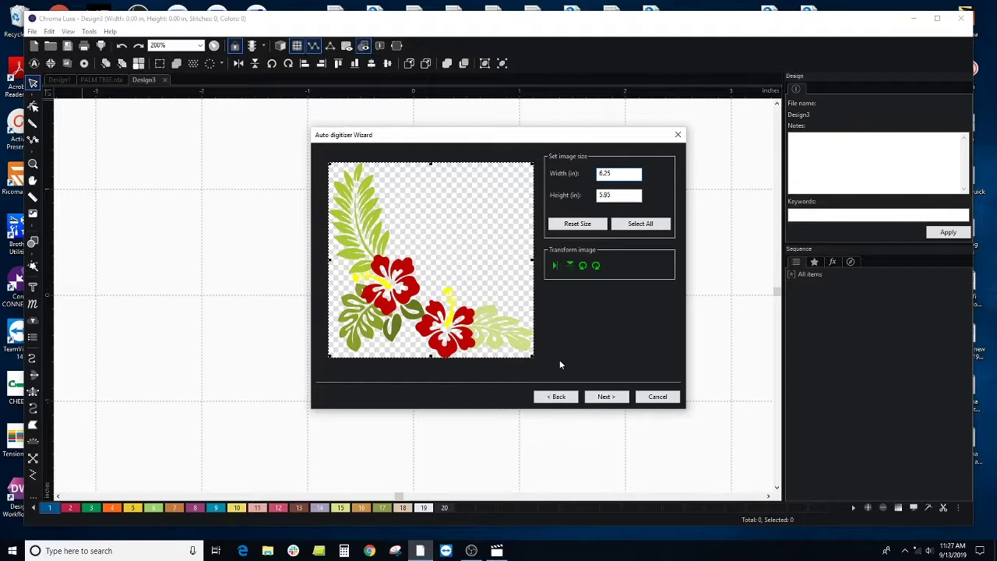
left_click(607, 396)
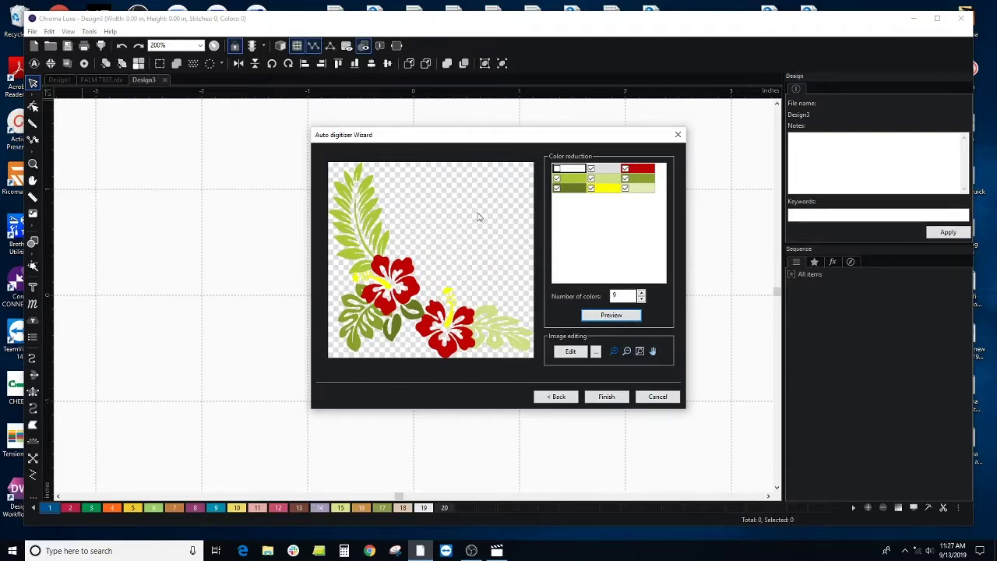
left_click(592, 171)
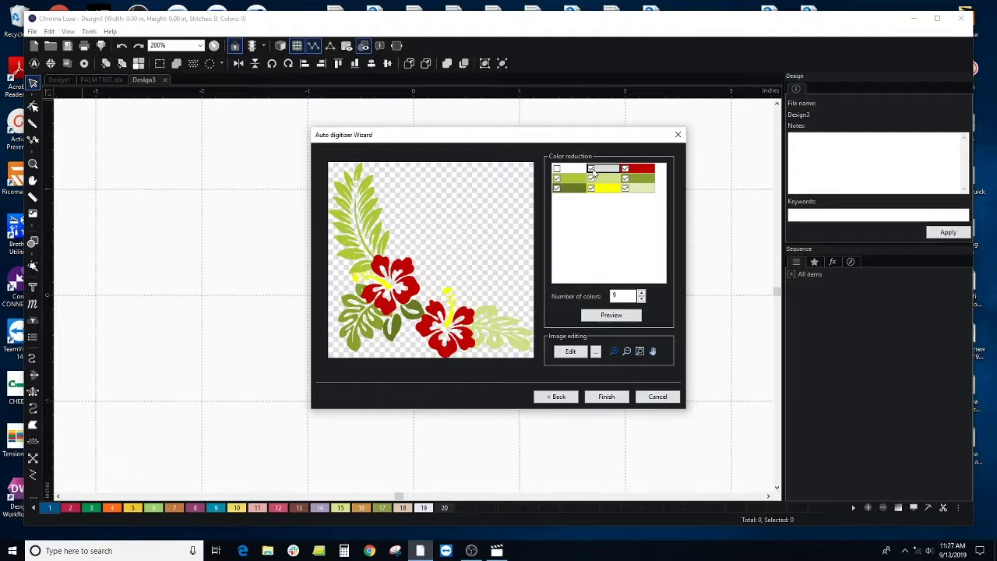
left_click(591, 169)
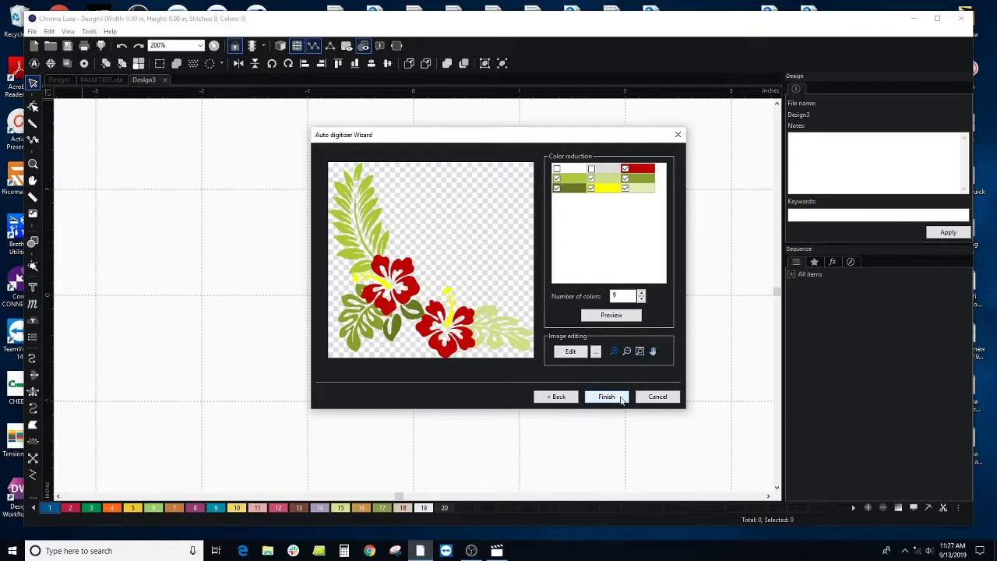
left_click(621, 398)
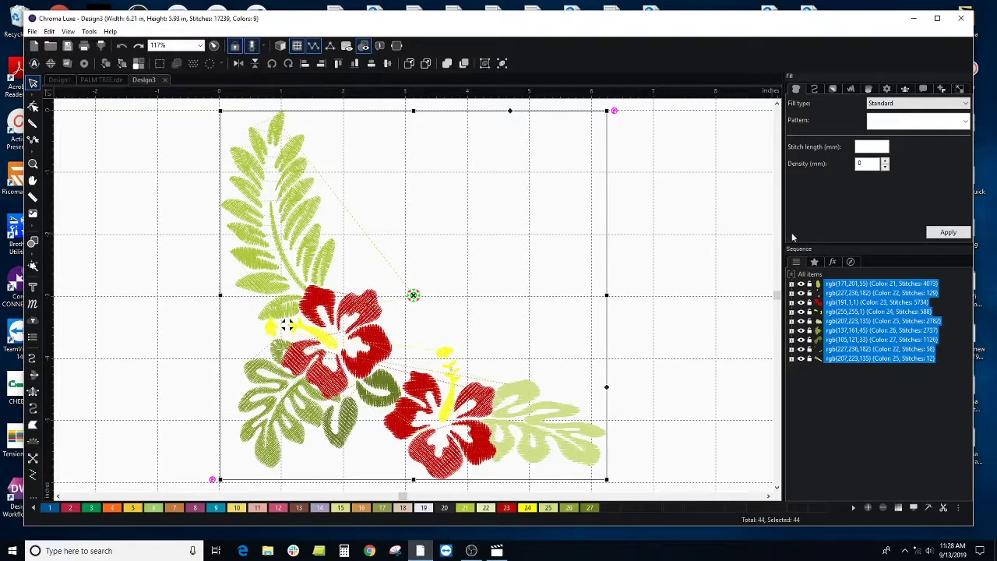
- Apply the generated paths, deselect the design, and switch on Realistic view
left_click(951, 234)
left_click(682, 252)
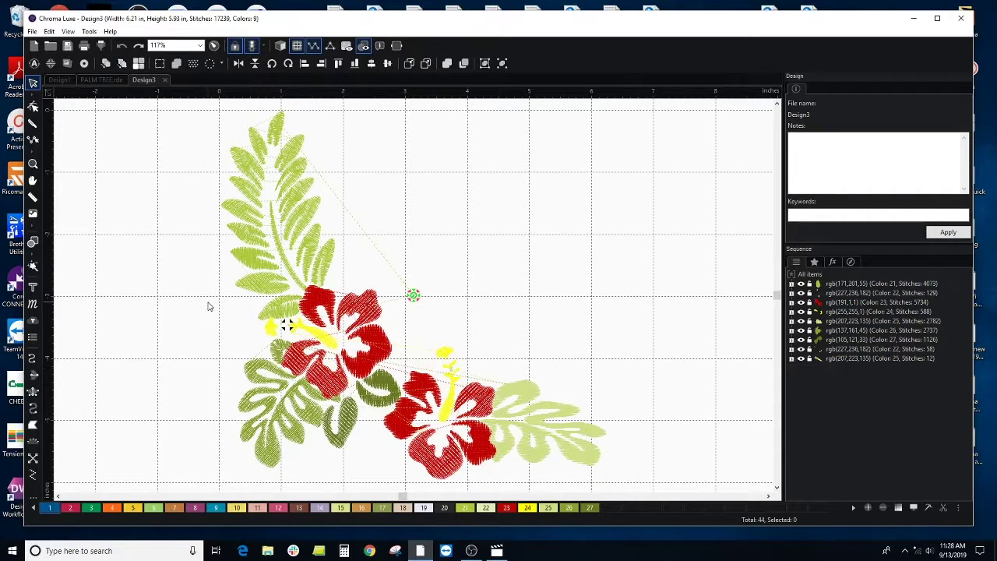
left_click(282, 45)
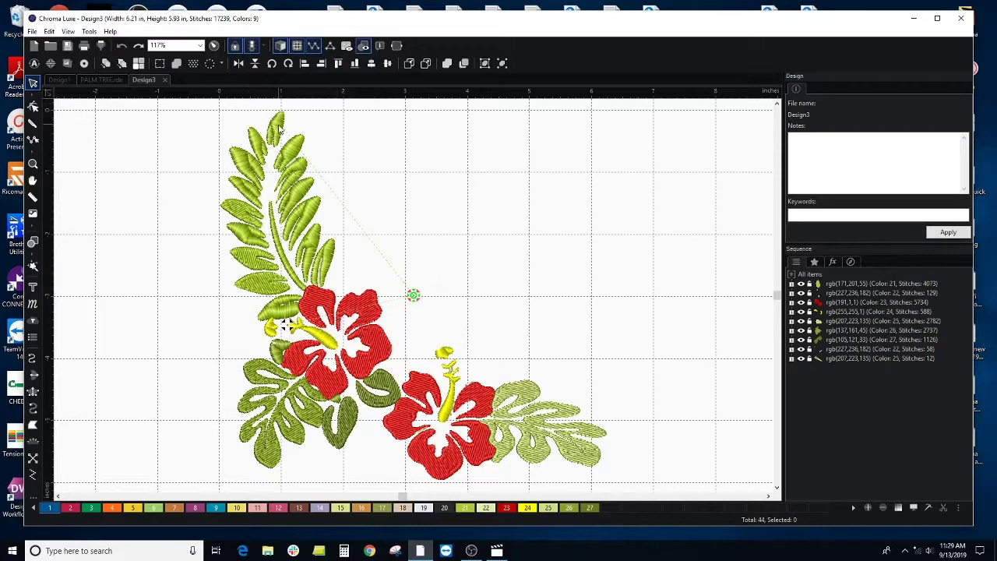
- Convert the two leaves at the fern's tip to Complex Fill
left_click_drag(281, 122, 281, 123)
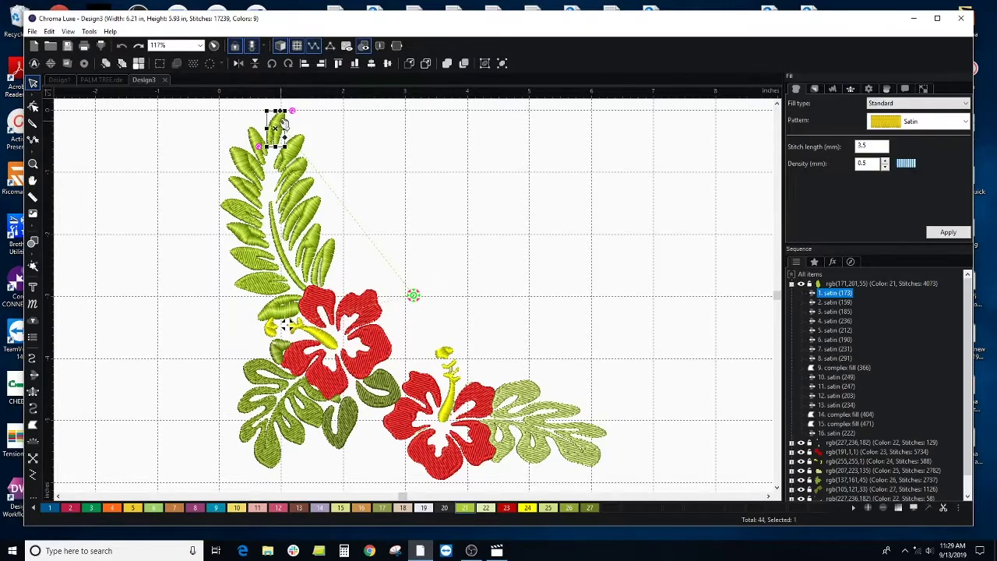
left_click(294, 149, "ctrl")
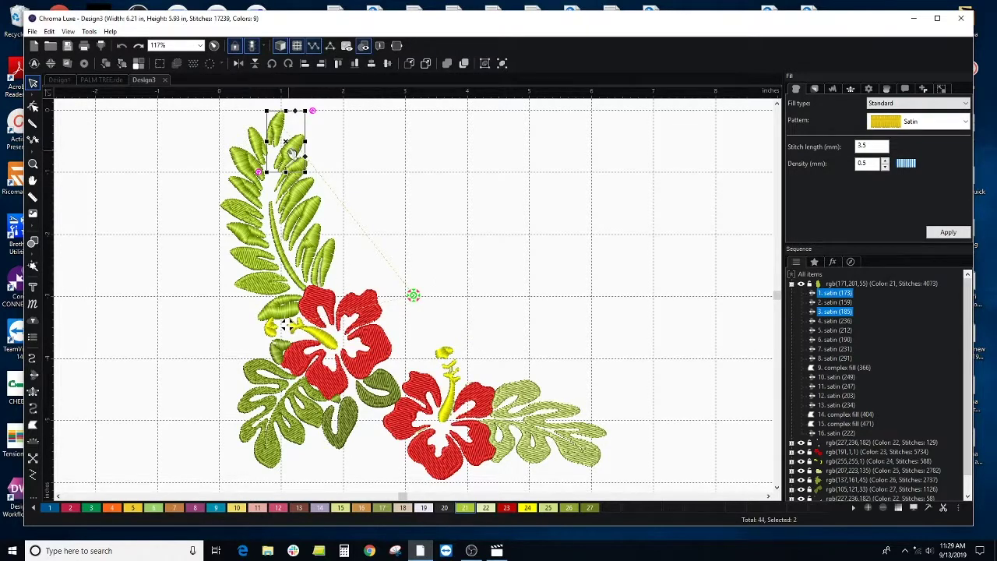
right_click(290, 153)
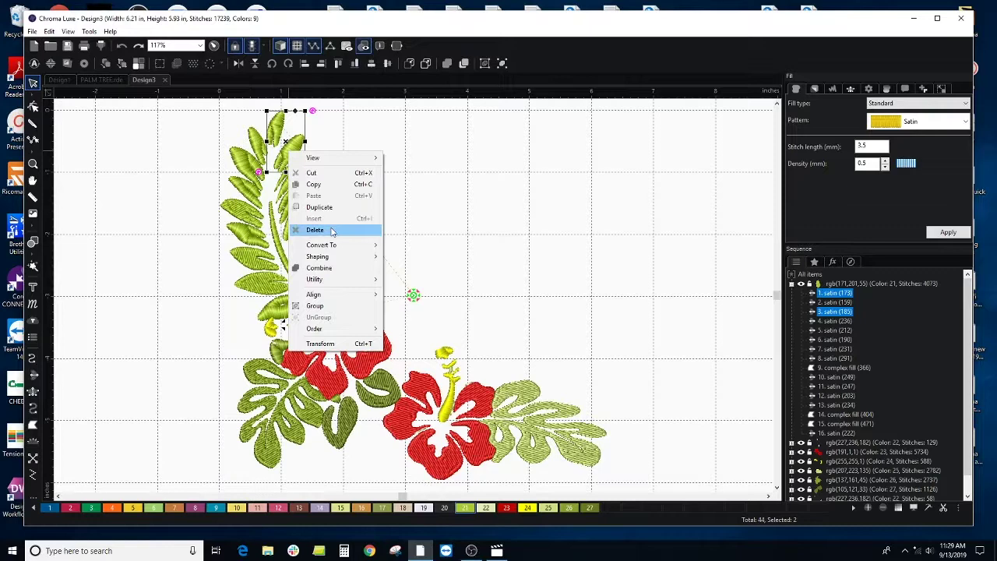
mouse_move(333, 247)
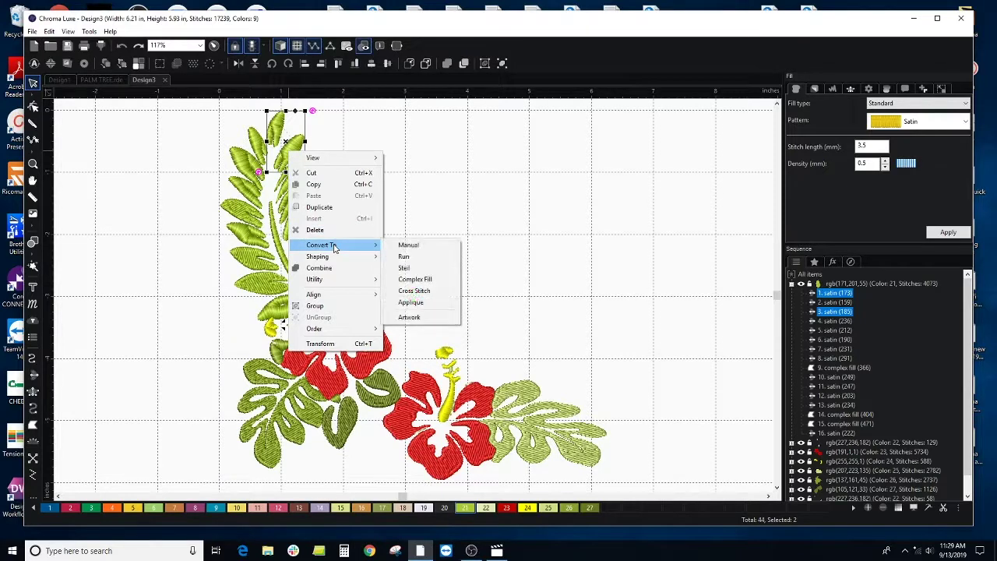
left_click(433, 280)
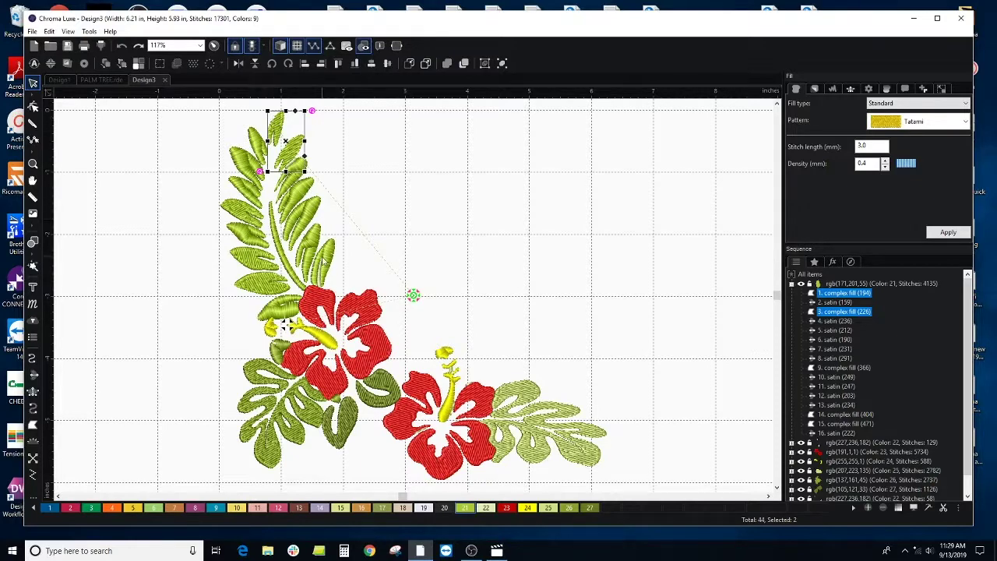
- Add three more fern leaves to the selection and convert all five to Satin
left_click(246, 211, "ctrl")
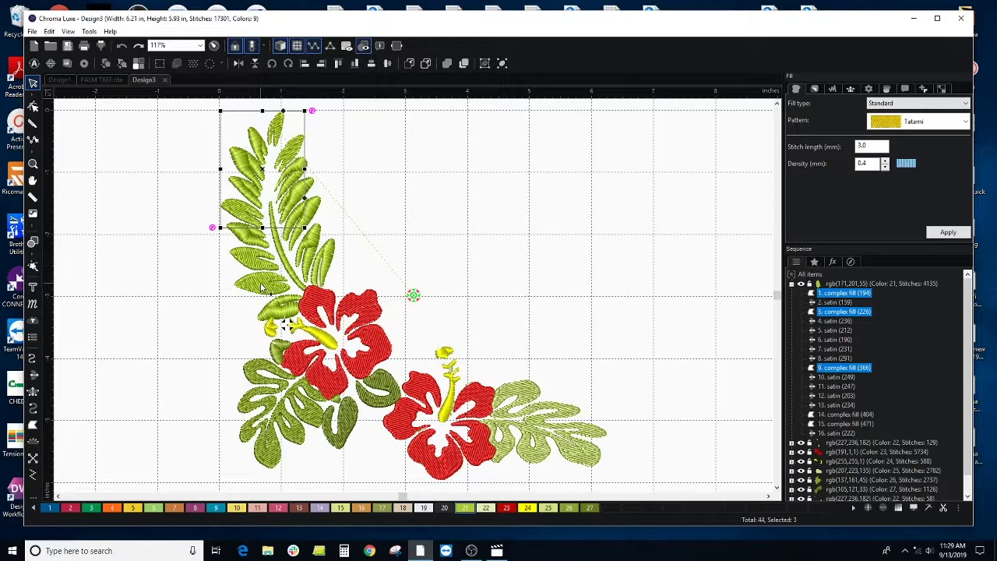
left_click(263, 287, "ctrl")
left_click(254, 260, "ctrl")
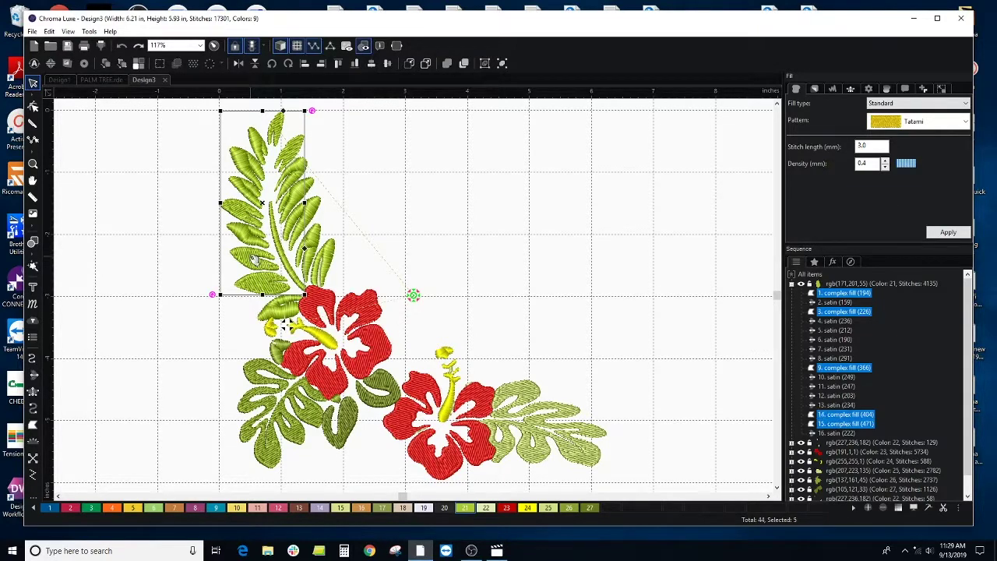
right_click(253, 257)
mouse_move(341, 352)
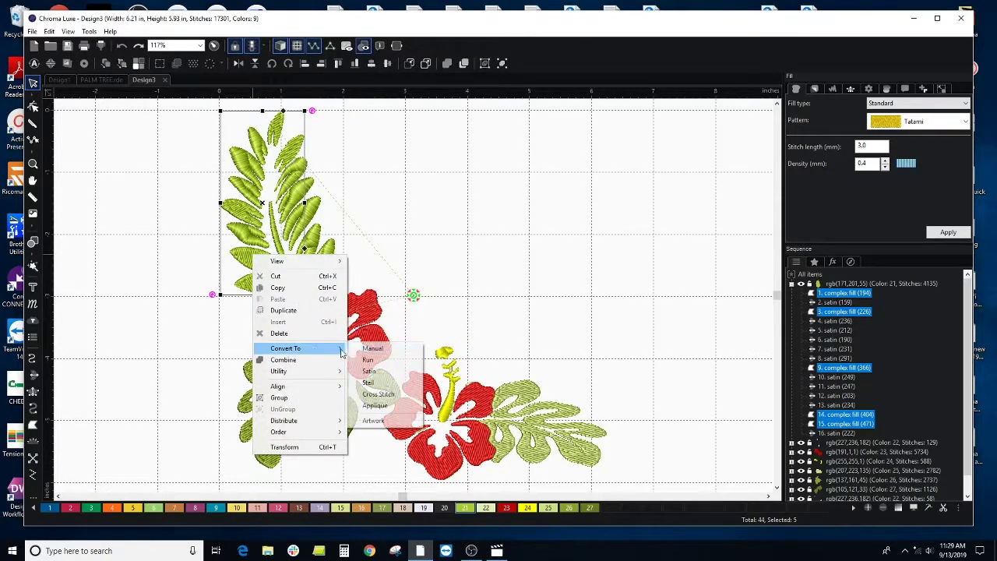
left_click(368, 371)
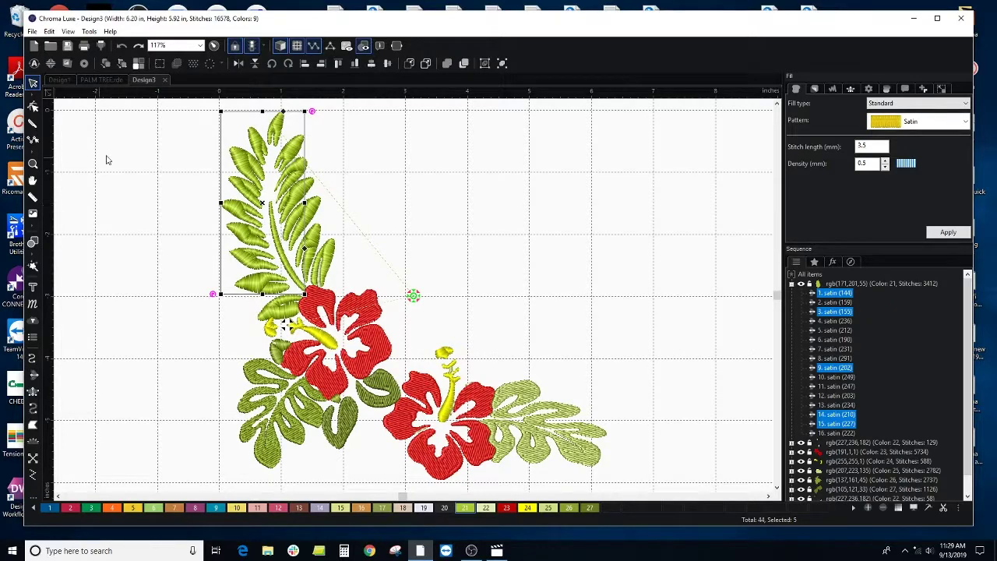
scroll(173, 262, "down", 1)
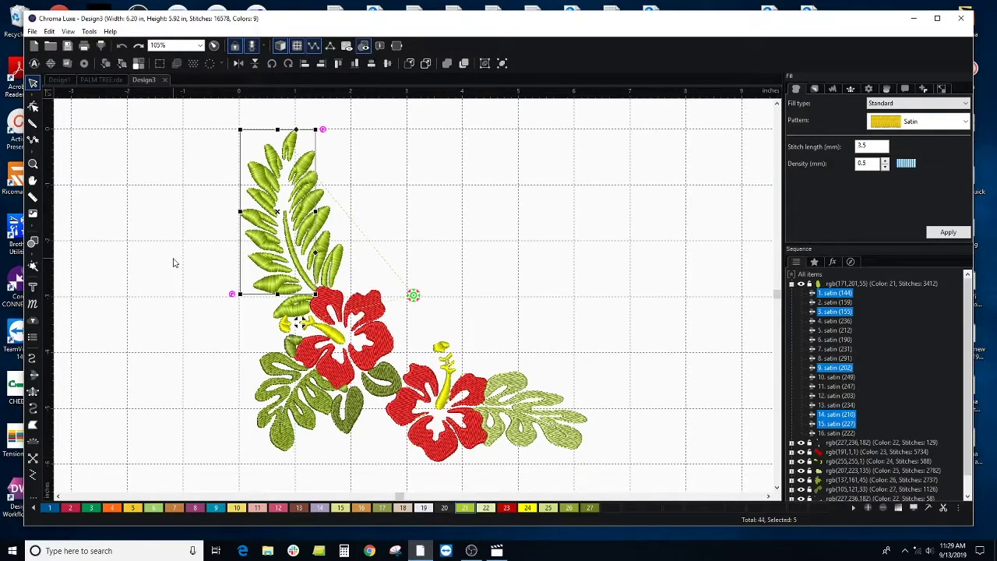
left_click(211, 236)
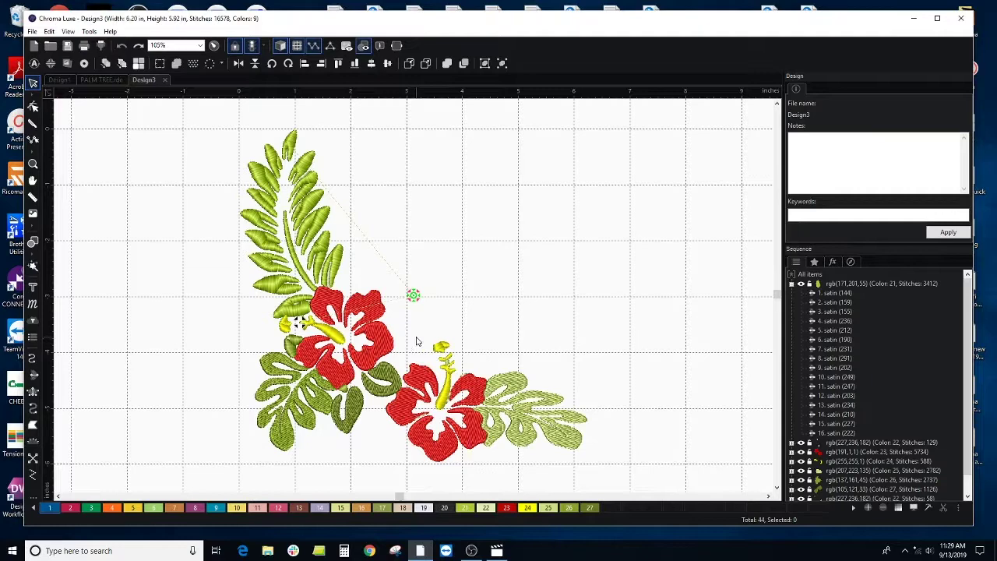
scroll(411, 357, "up", 1)
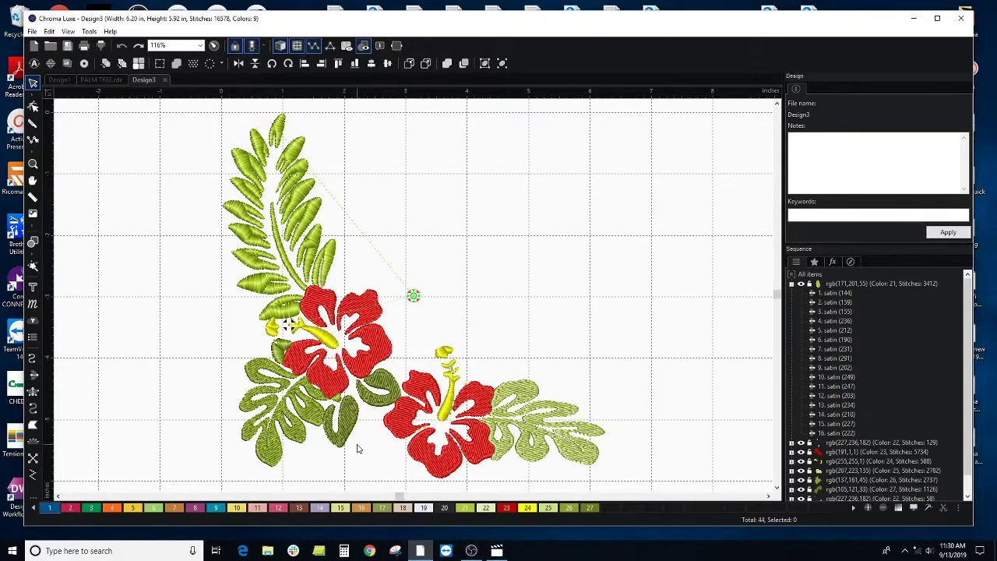
scroll(357, 449, "down", 1)
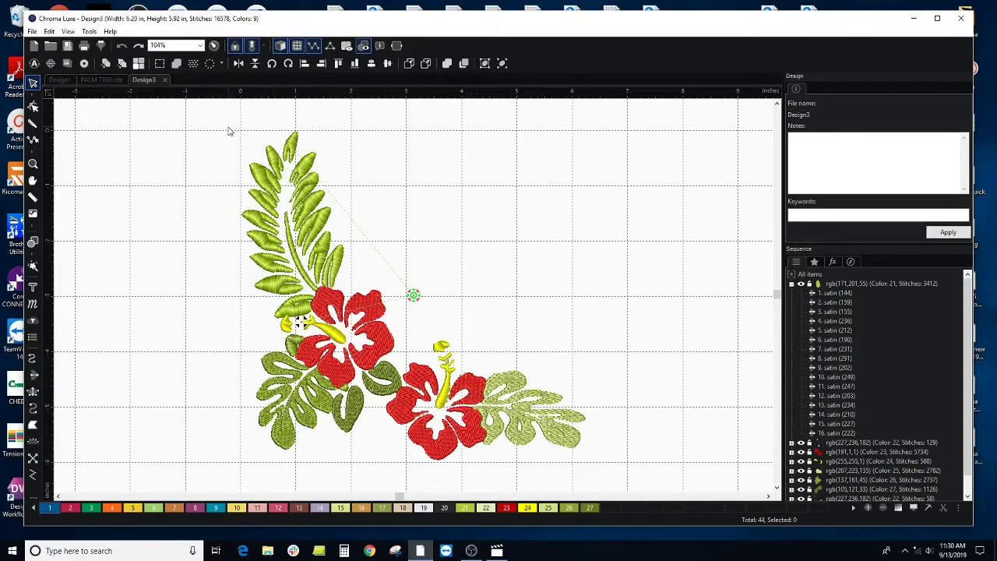
- Marquee-select all 44 objects, convert them to Complex Fill, then clear the selection
left_click_drag(228, 127, 598, 480)
right_click(323, 245)
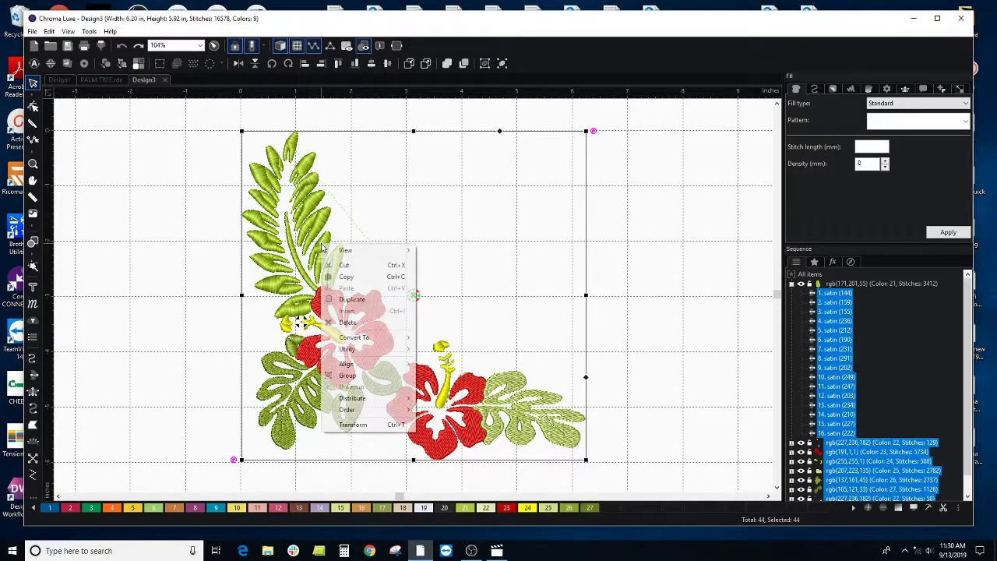
mouse_move(385, 343)
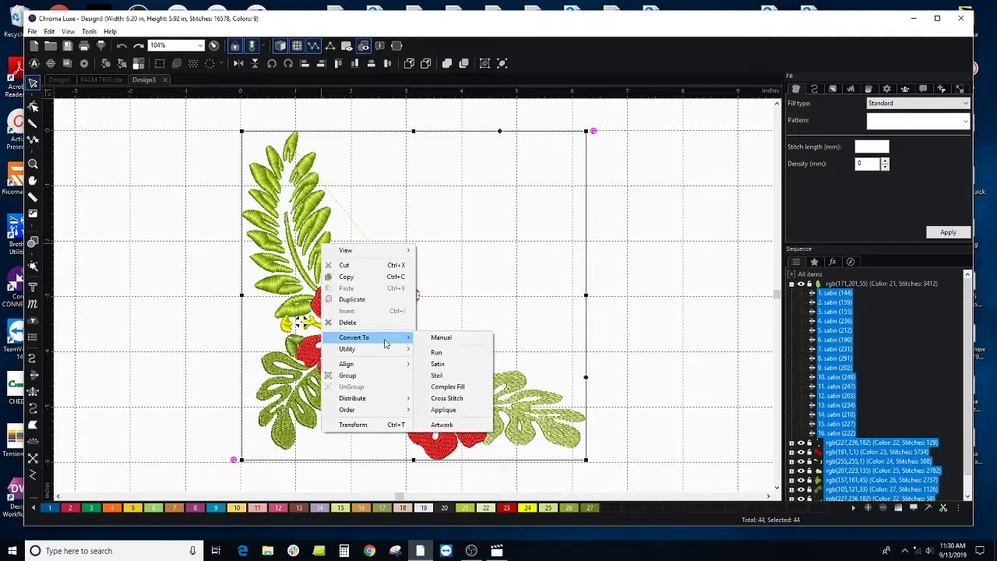
left_click(460, 387)
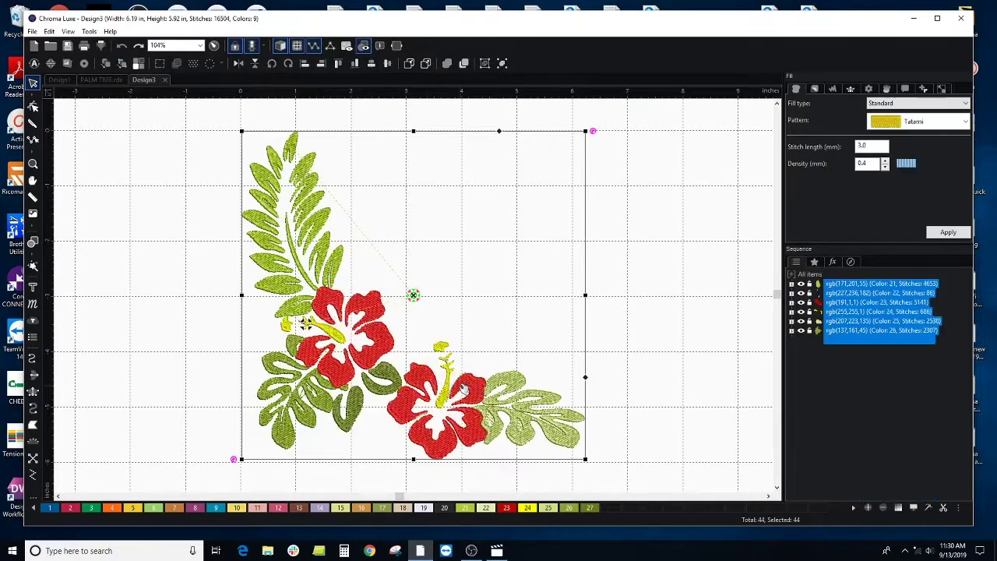
left_click(430, 232)
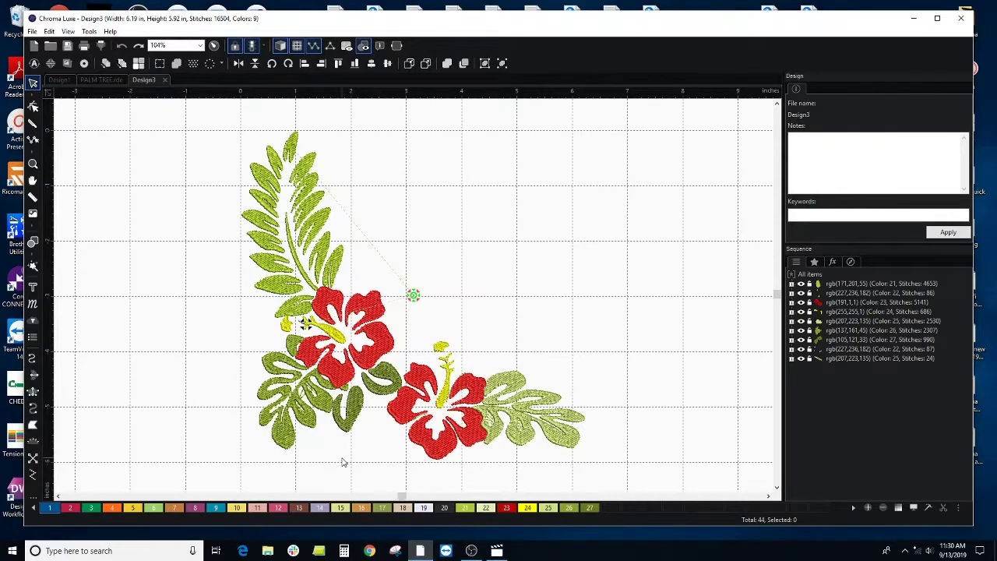
scroll(343, 462, "up", 2)
key("space")
left_click_drag(170, 309, 194, 228)
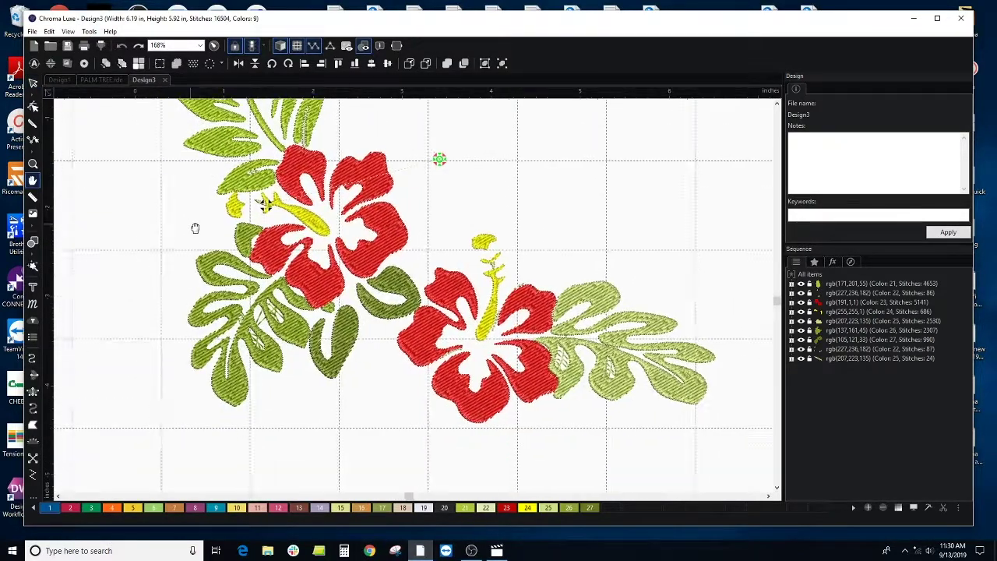
scroll(194, 227, "up", 1)
left_click_drag(260, 407, 350, 392)
scroll(341, 408, "up", 2)
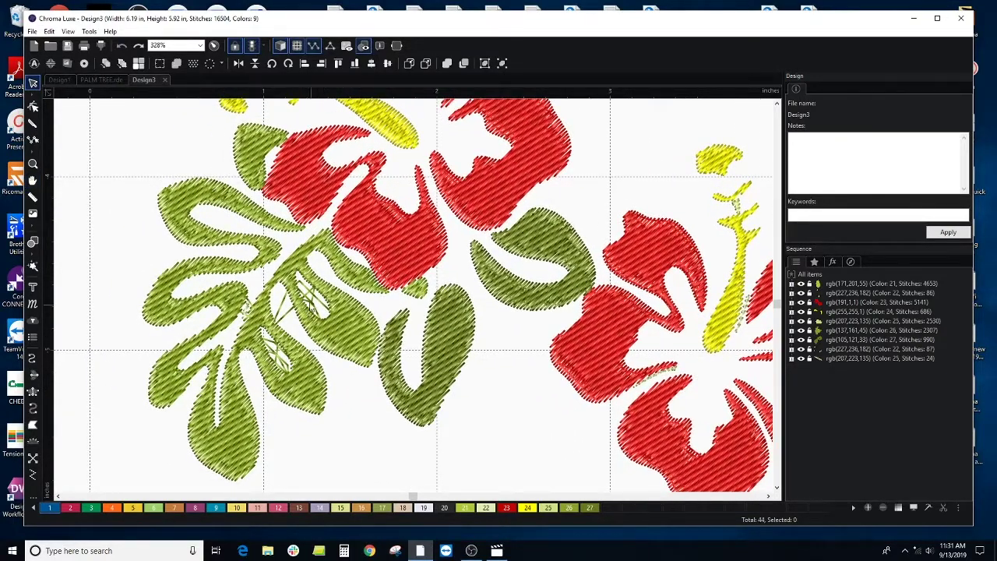
left_click(195, 269)
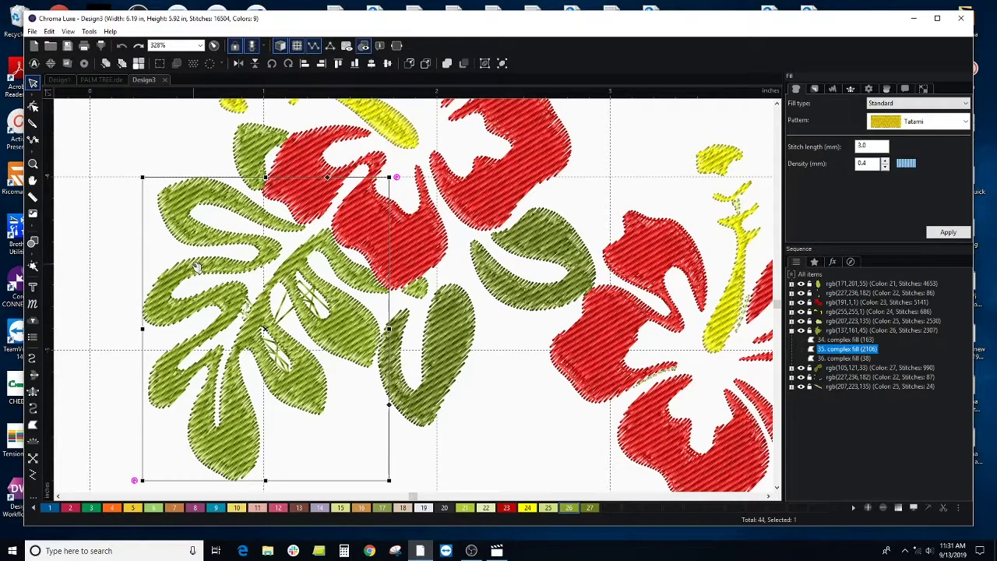
left_click(32, 107)
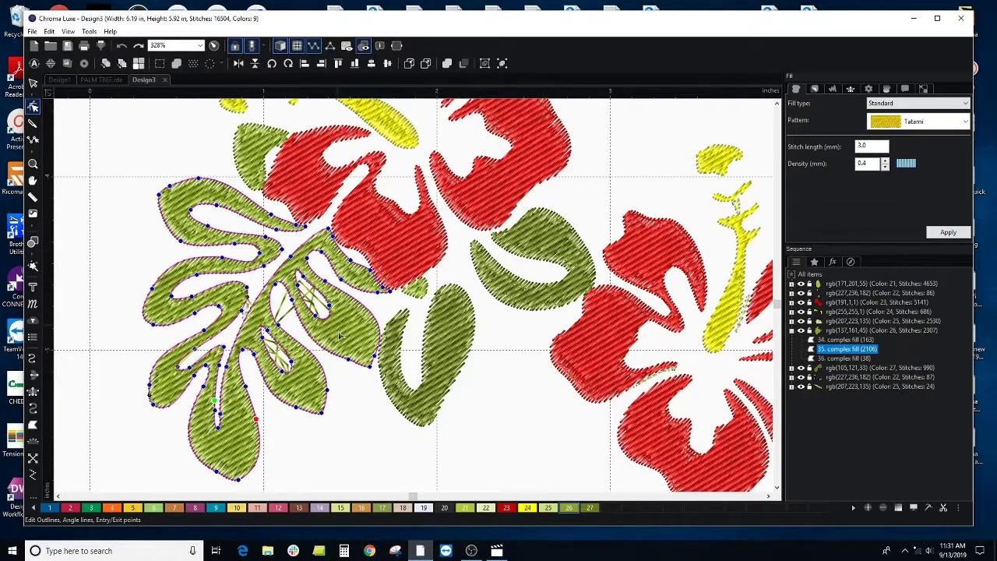
left_click(359, 424)
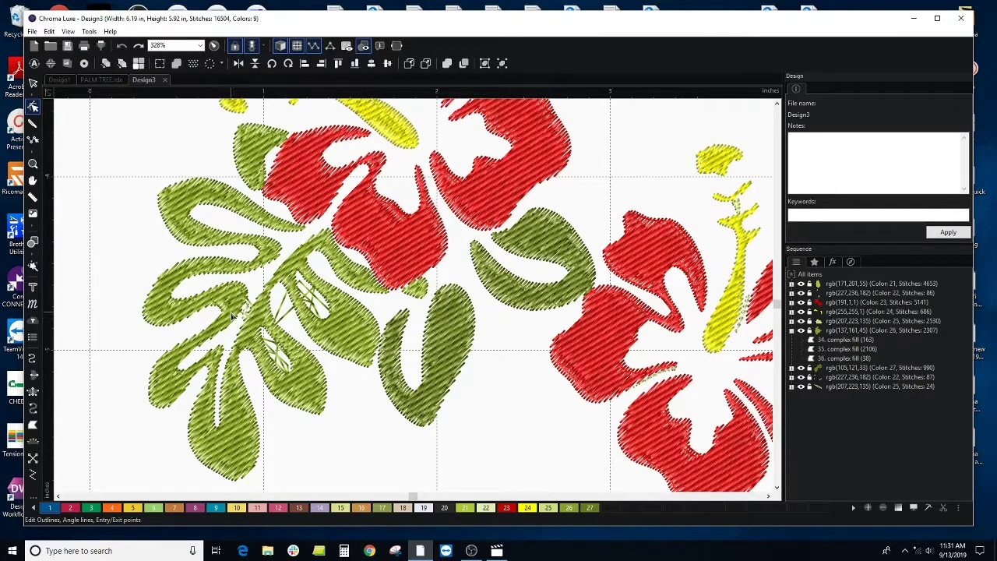
scroll(235, 318, "down", 3)
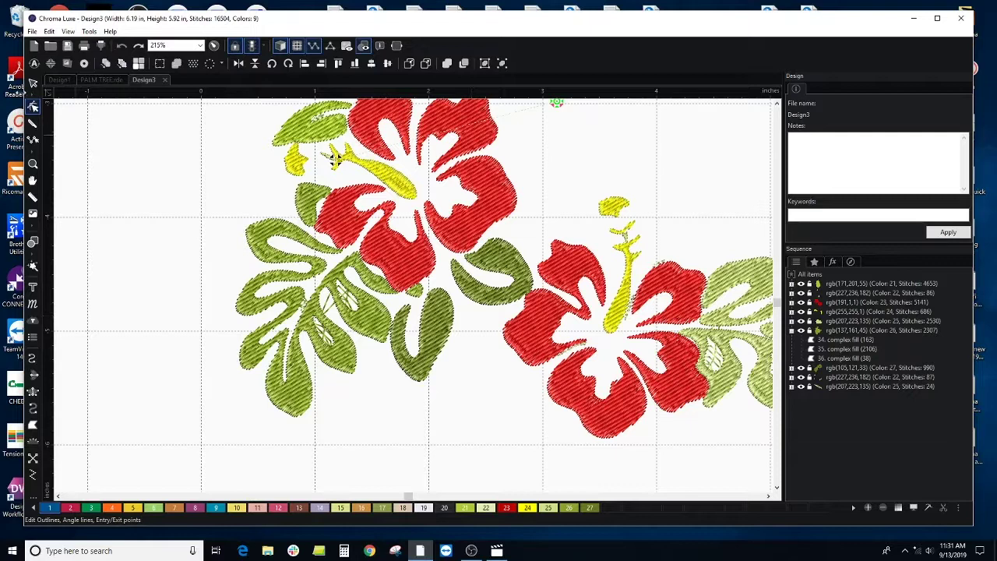
left_click(33, 83)
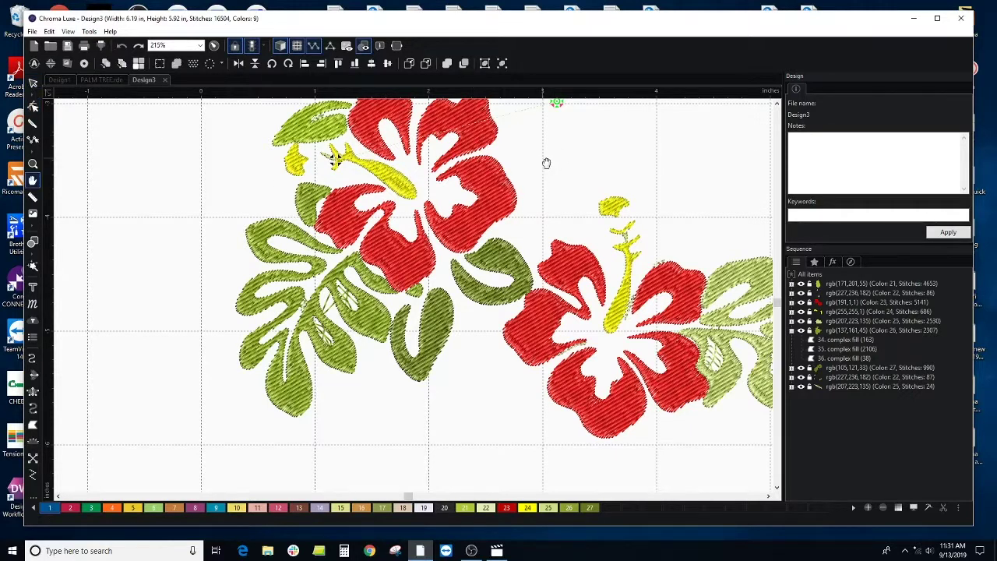
left_click_drag(545, 166, 424, 221)
- Select the top flower's upper, left and right petals
scroll(424, 221, "down", 2)
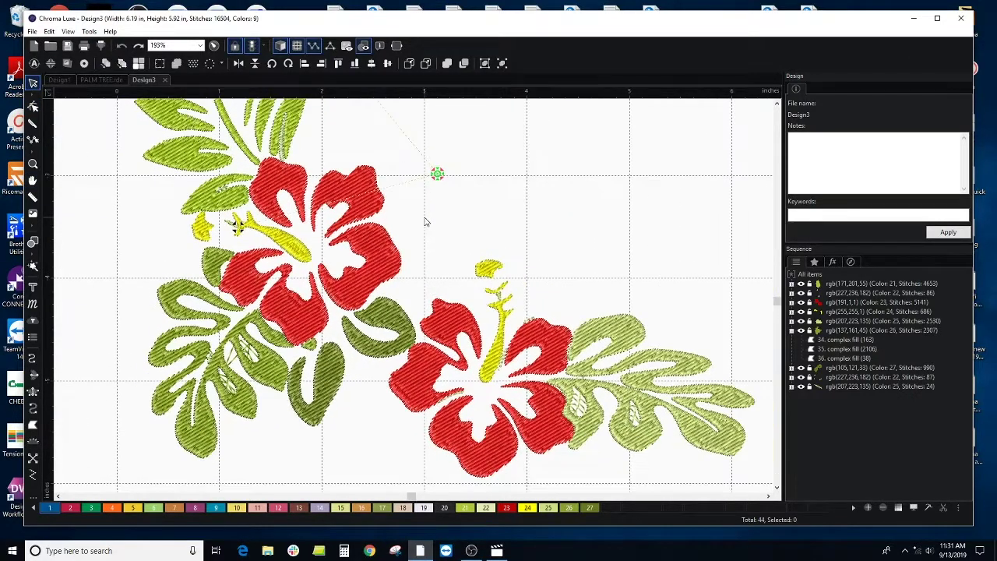
scroll(424, 222, "down", 1)
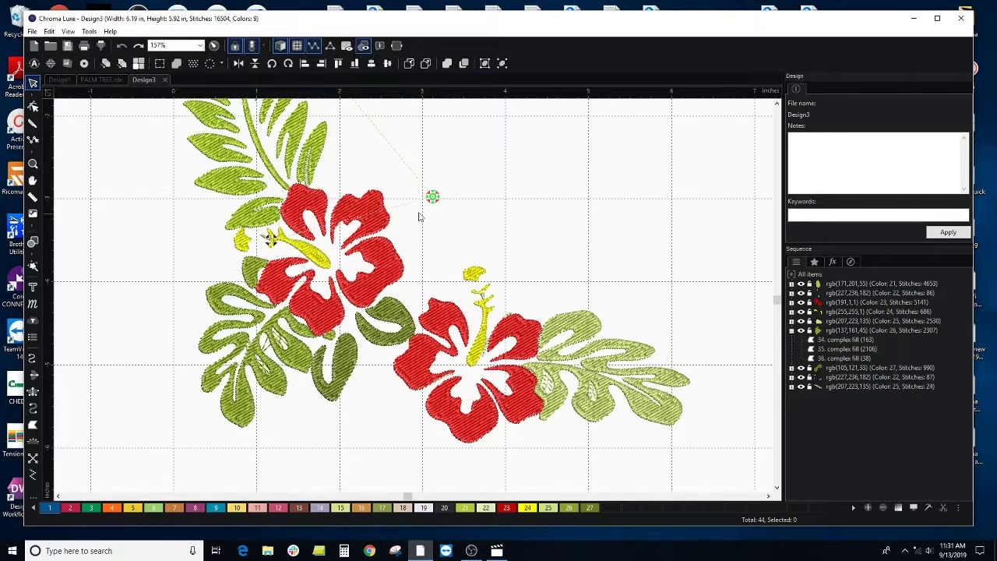
left_click(375, 207)
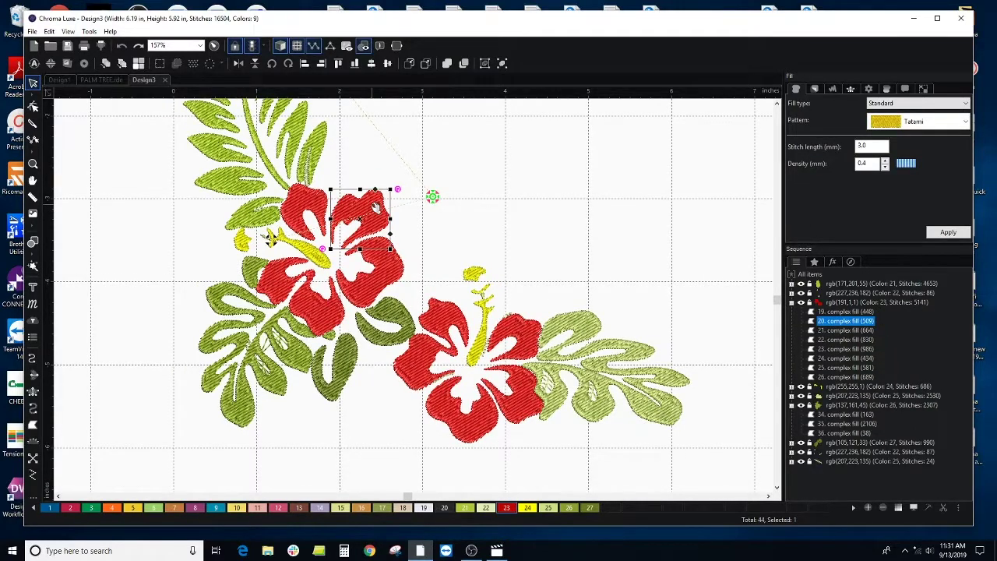
left_click(304, 206, "ctrl")
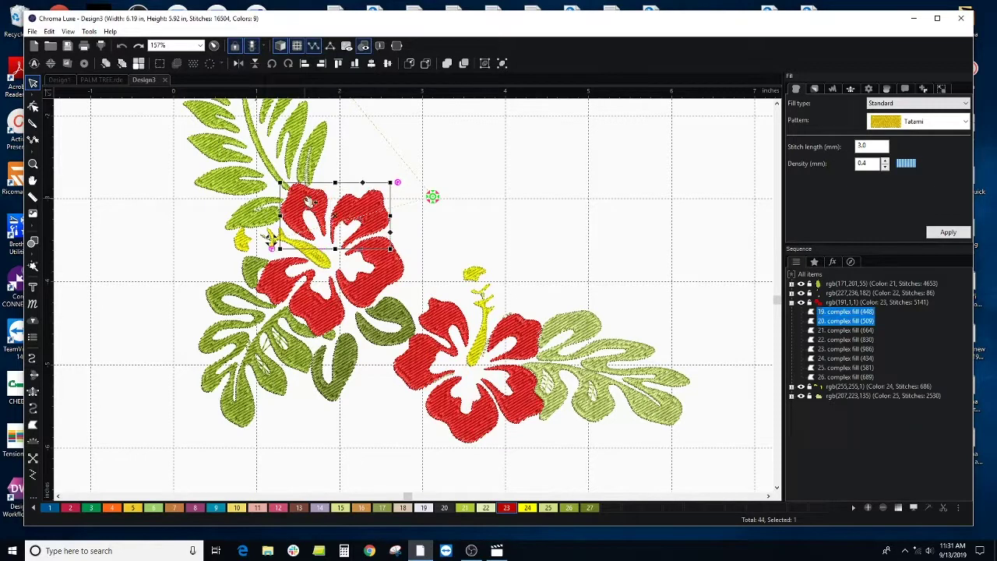
left_click(395, 265, "ctrl")
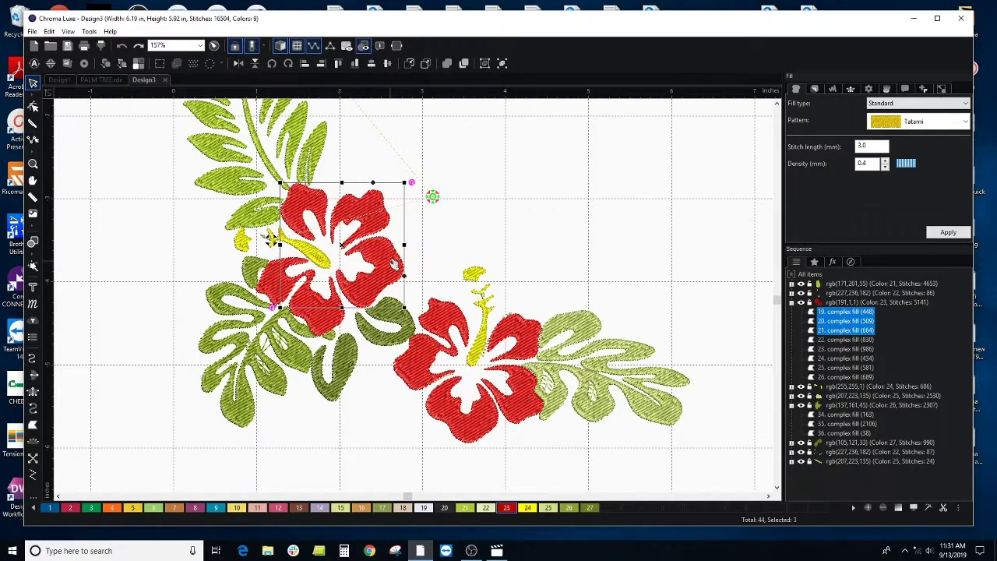
- Inspect the right and upper petal outlines with Edit Outlines, then open the lower stamen's outline
left_click(33, 106)
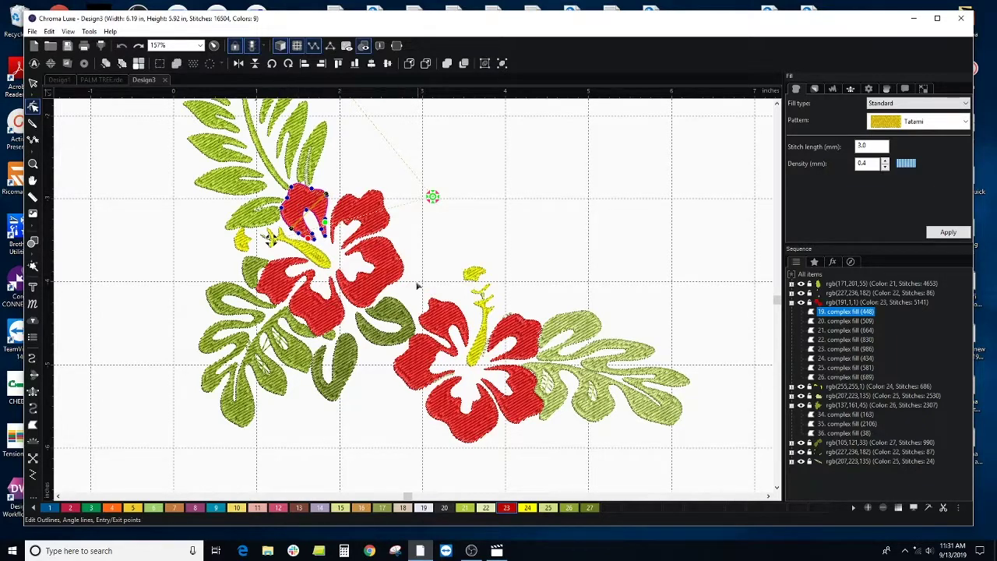
left_click(383, 281)
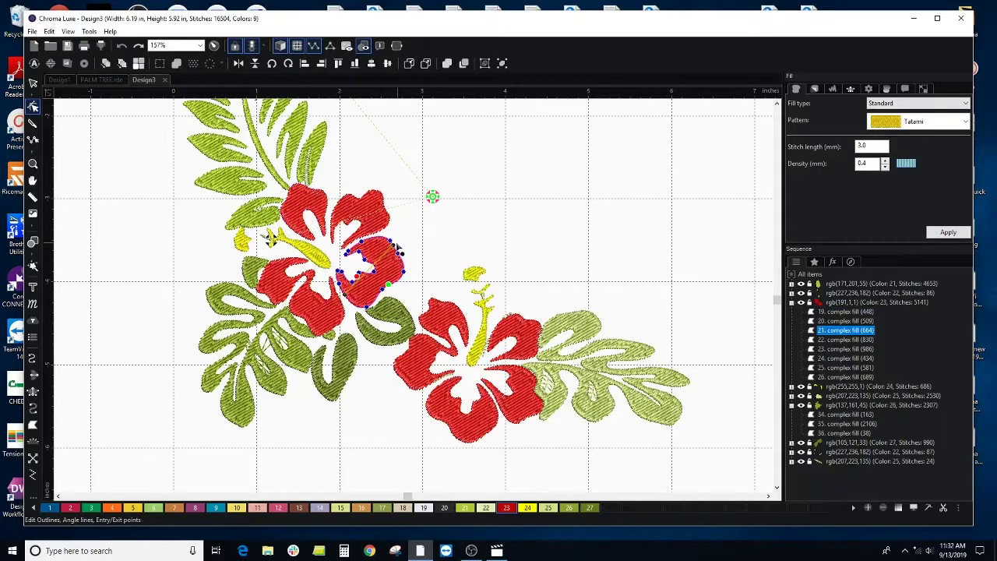
left_click(370, 210)
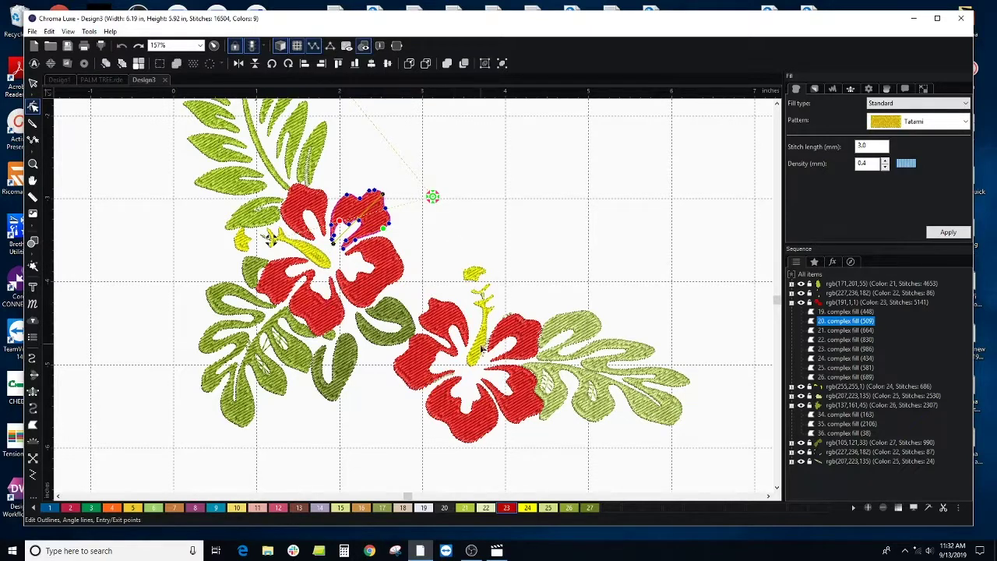
left_click(483, 349)
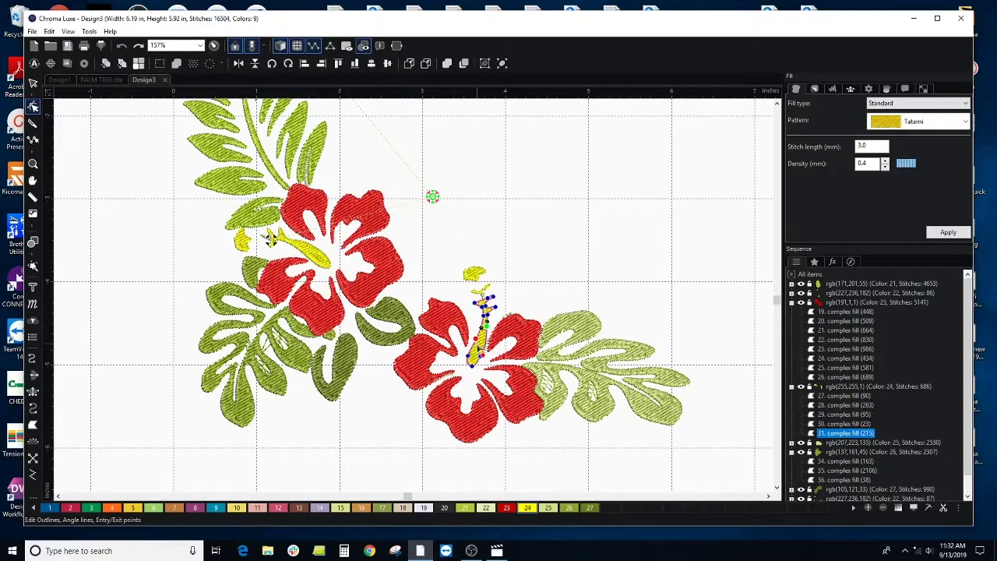
- Drag a node on the lower stamen outline, run Update Path, then open the left petal's outline
scroll(483, 349, "up", 4)
key("space")
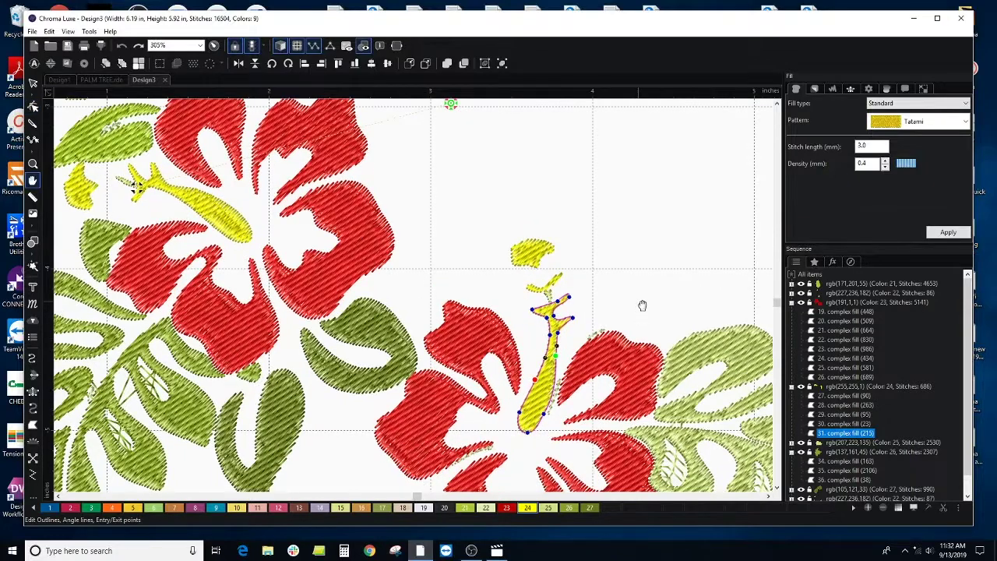
left_click_drag(641, 306, 611, 218)
scroll(572, 295, "up", 1)
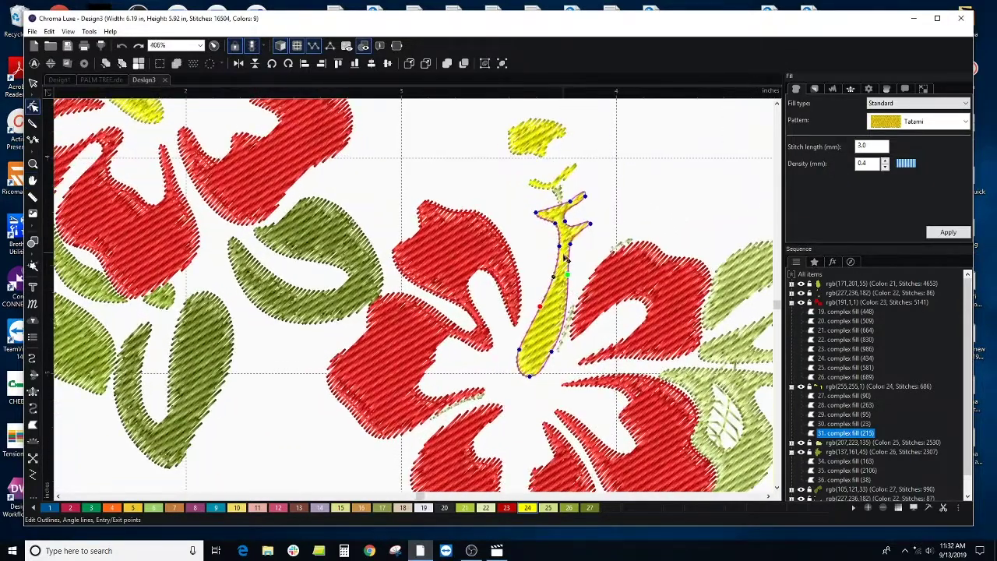
left_click_drag(571, 268, 574, 285)
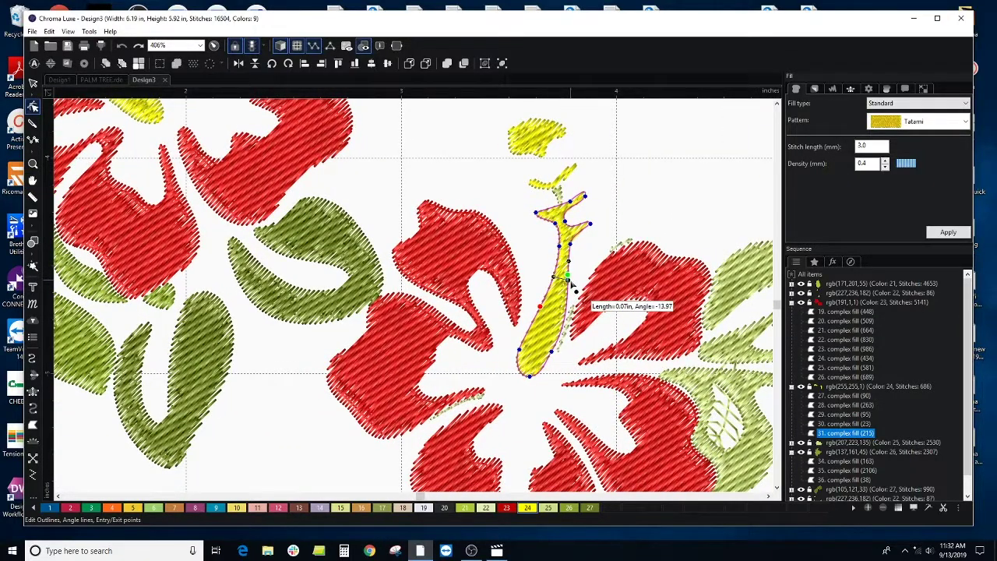
right_click(566, 282)
left_click(602, 289)
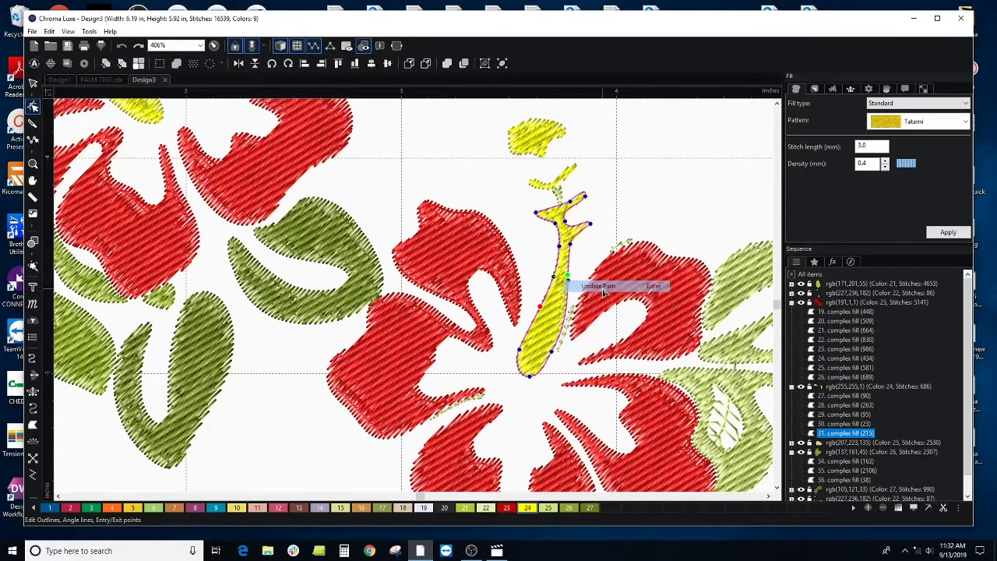
left_click(456, 260)
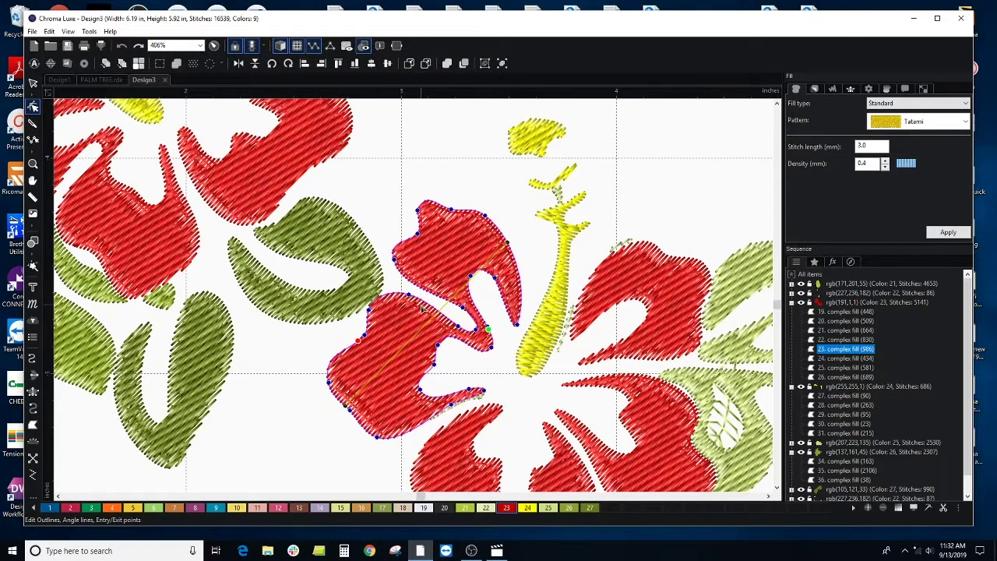
scroll(421, 308, "up", 1)
- Return to object selection and apply a lower 0.2 fill density to the selected petal
left_click(33, 83)
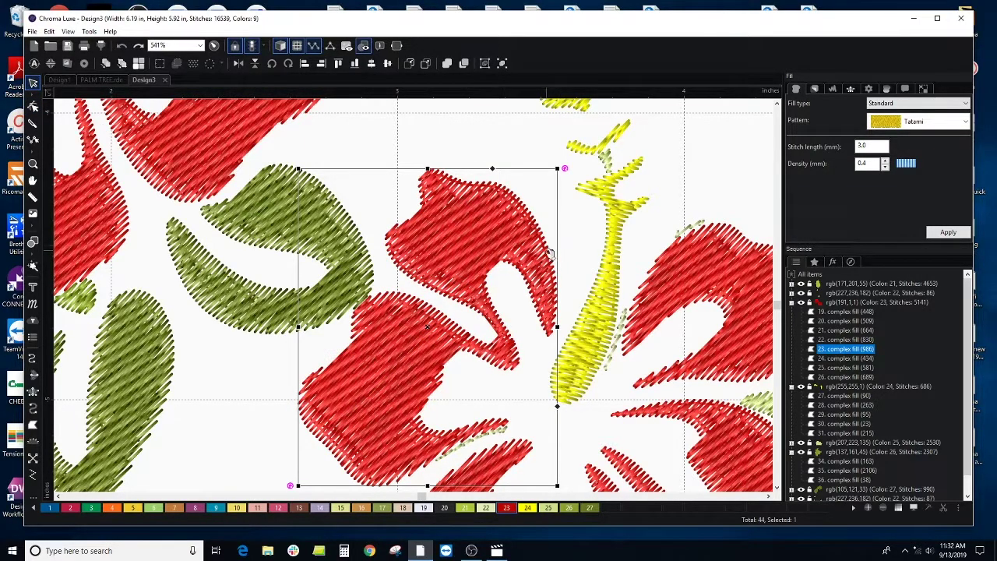
scroll(541, 257, "down", 1)
scroll(540, 259, "down", 1)
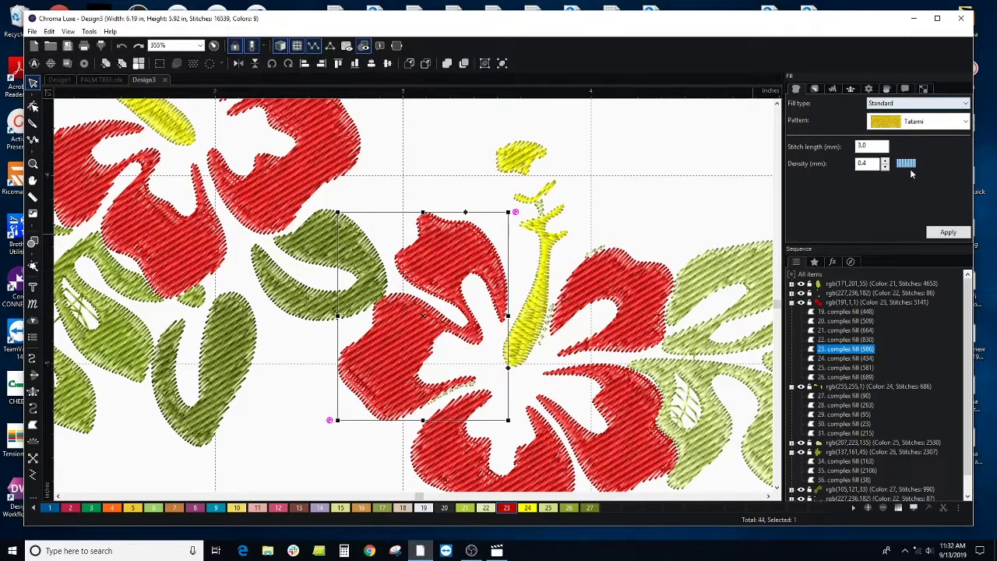
left_click(885, 167)
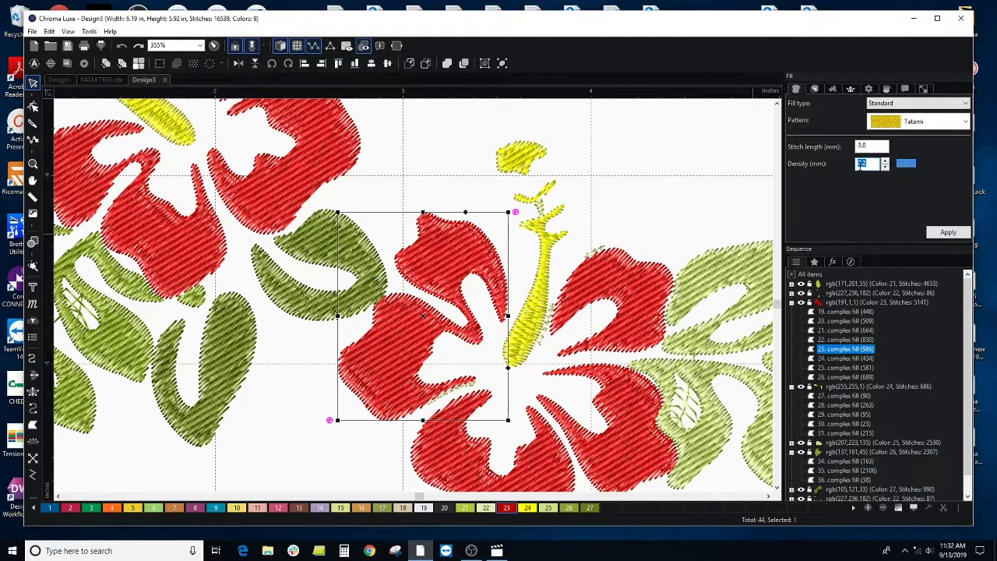
left_click(947, 232)
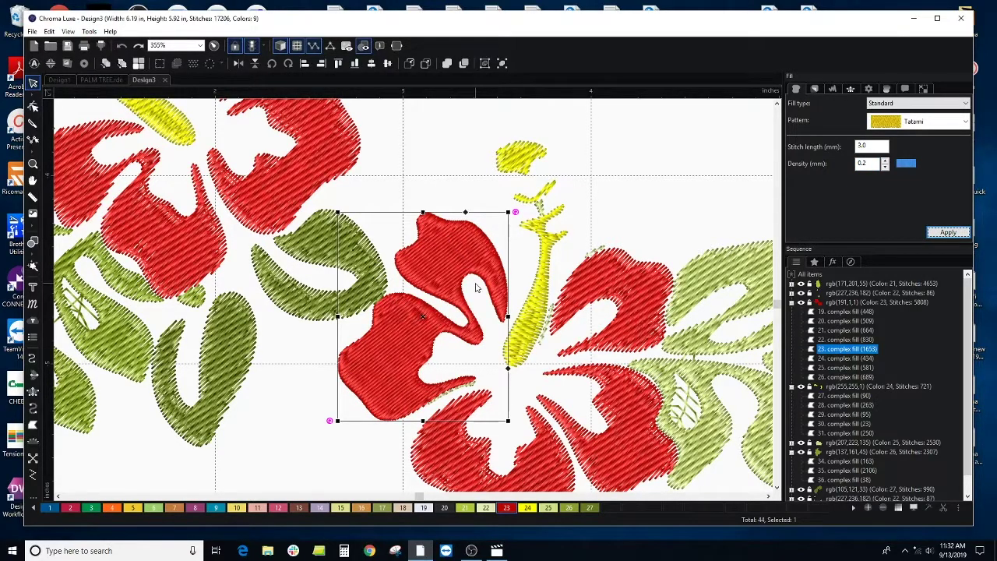
- Select the lower flower's three petal fills, apply 0.2 density, and deselect them
scroll(477, 288, "down", 2)
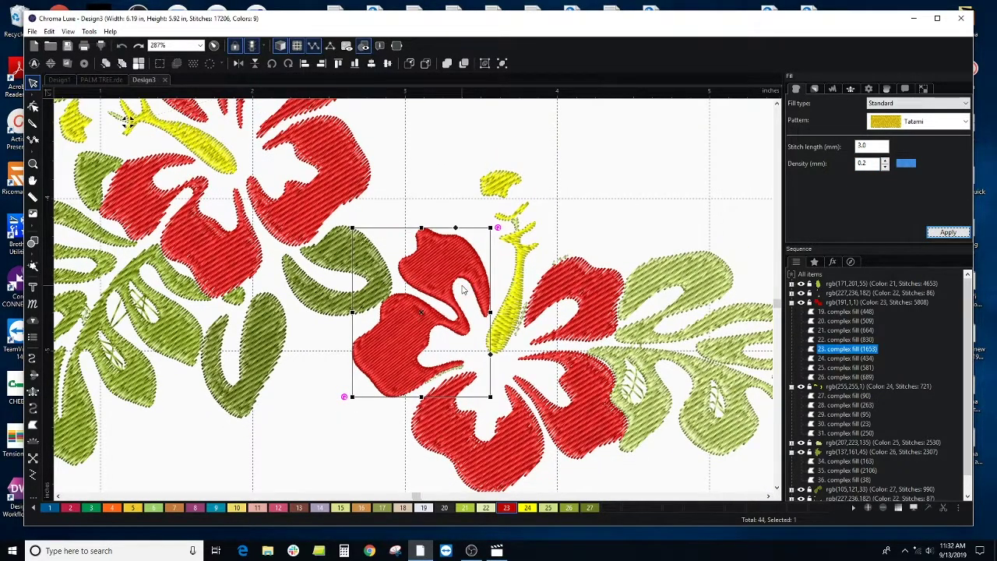
scroll(463, 290, "down", 1)
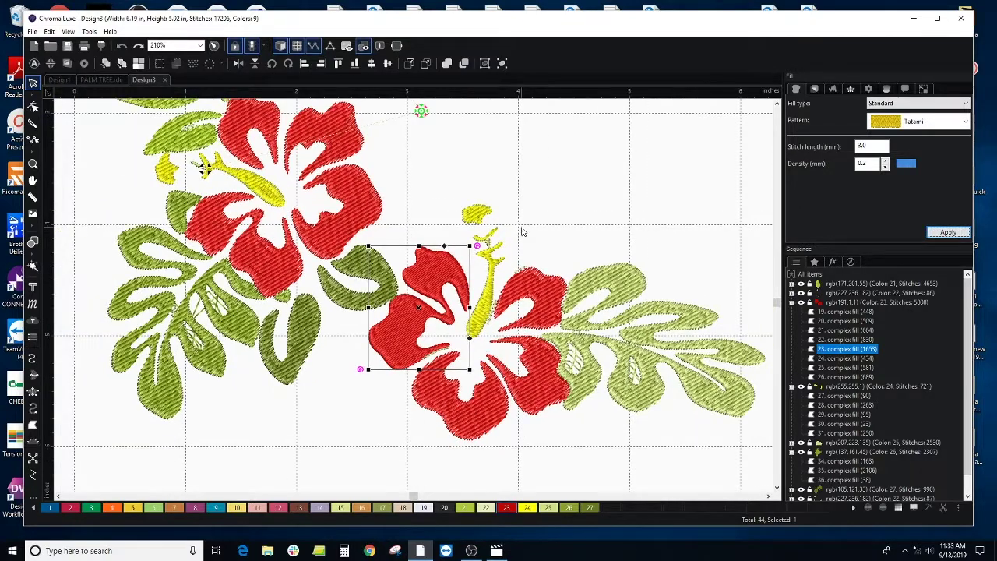
left_click(490, 338)
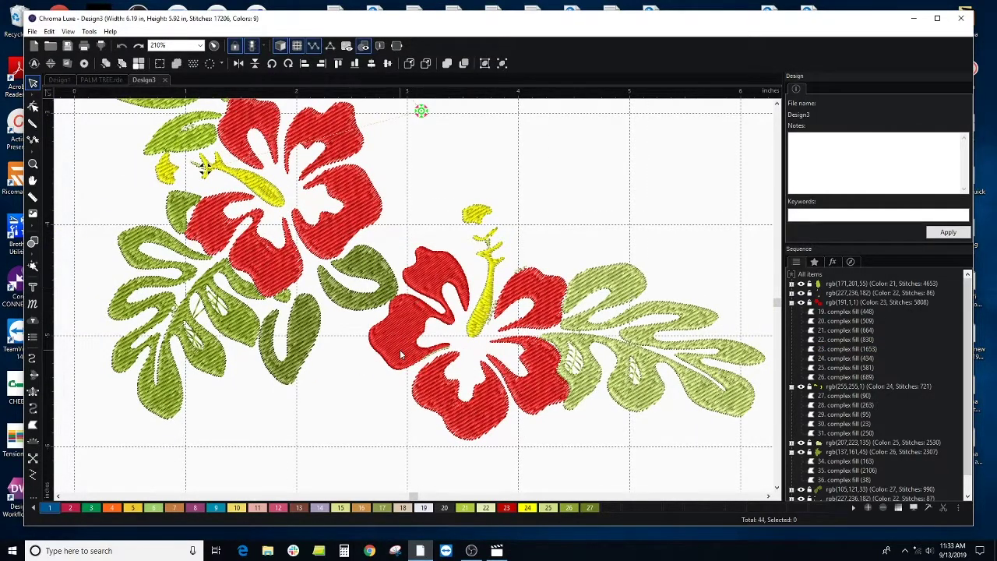
left_click(464, 415)
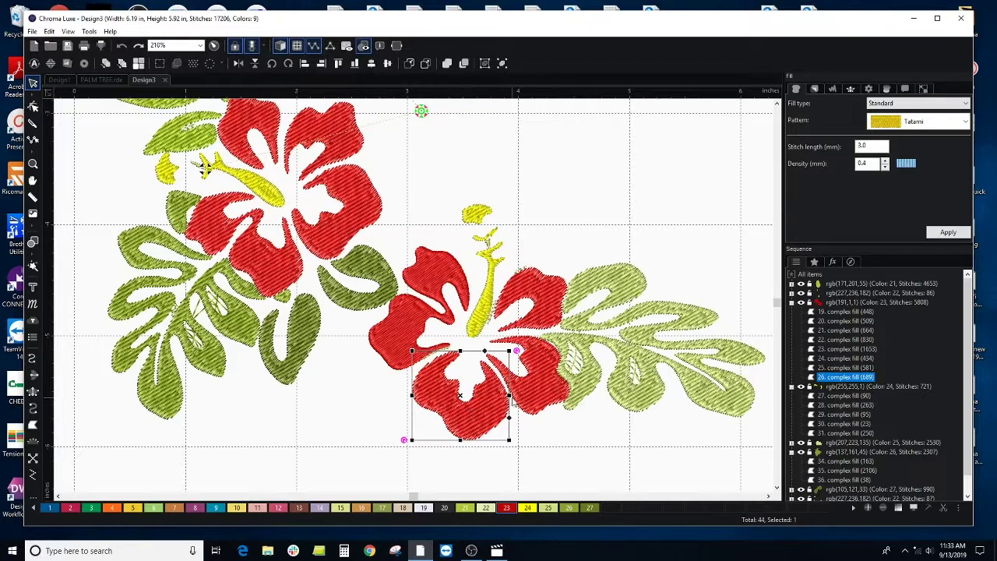
left_click(539, 387)
left_click(440, 406, "shift")
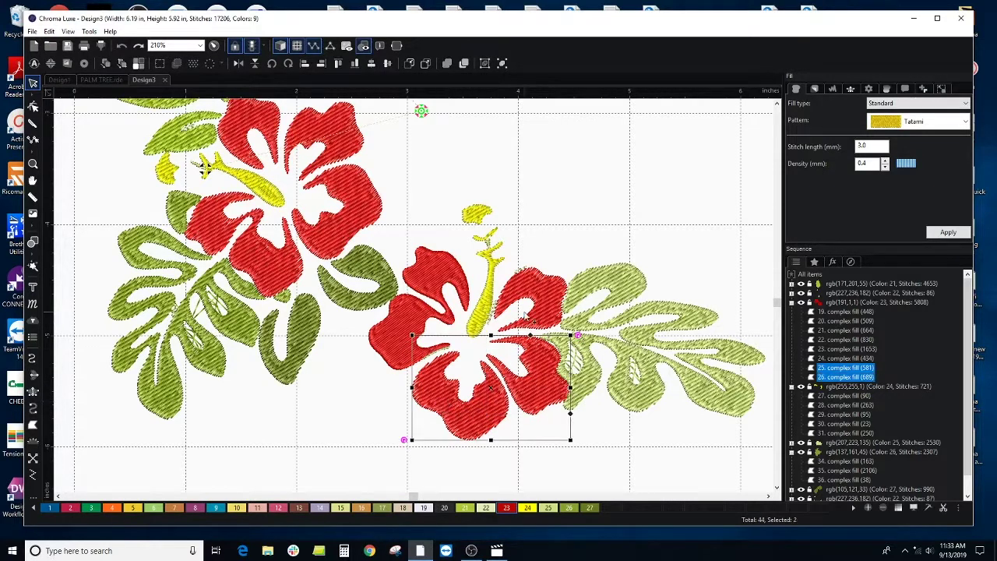
left_click(547, 284, "shift")
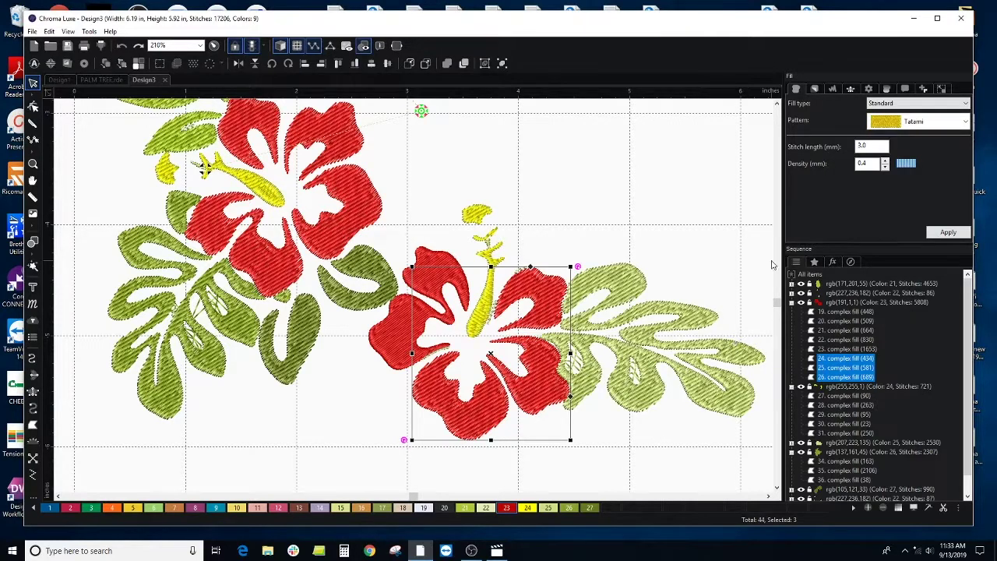
left_click(885, 166)
left_click(948, 232)
left_click(568, 230)
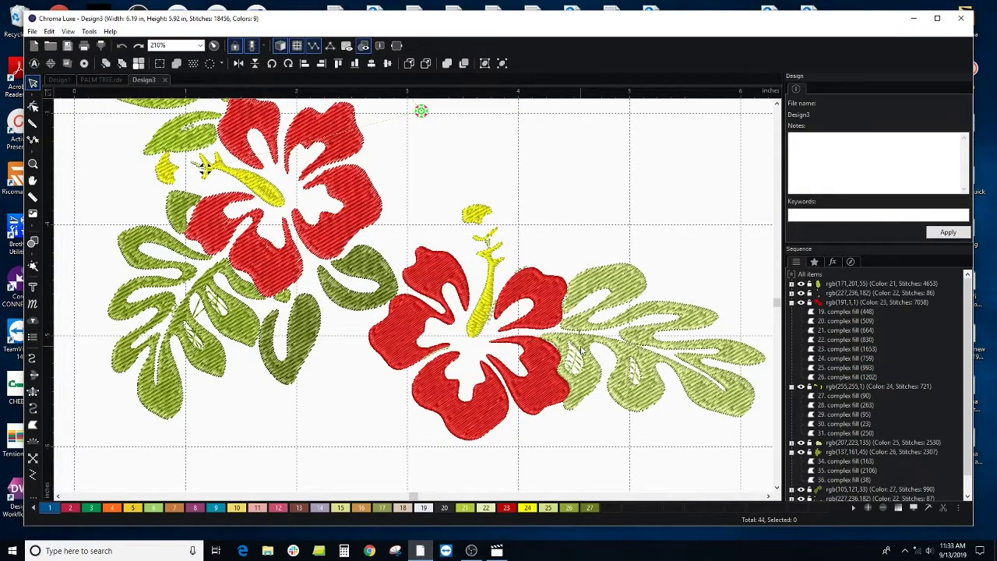
- Zoom in and delete the 18-stitch stray fragment beside the lower stamen
scroll(582, 350, "up", 2)
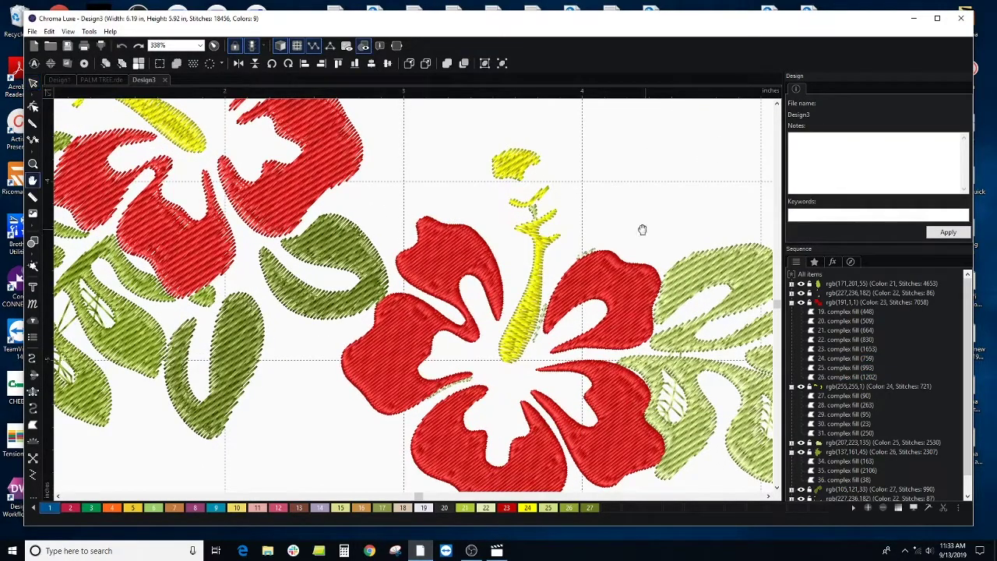
scroll(553, 194, "up", 2)
scroll(550, 195, "up", 3)
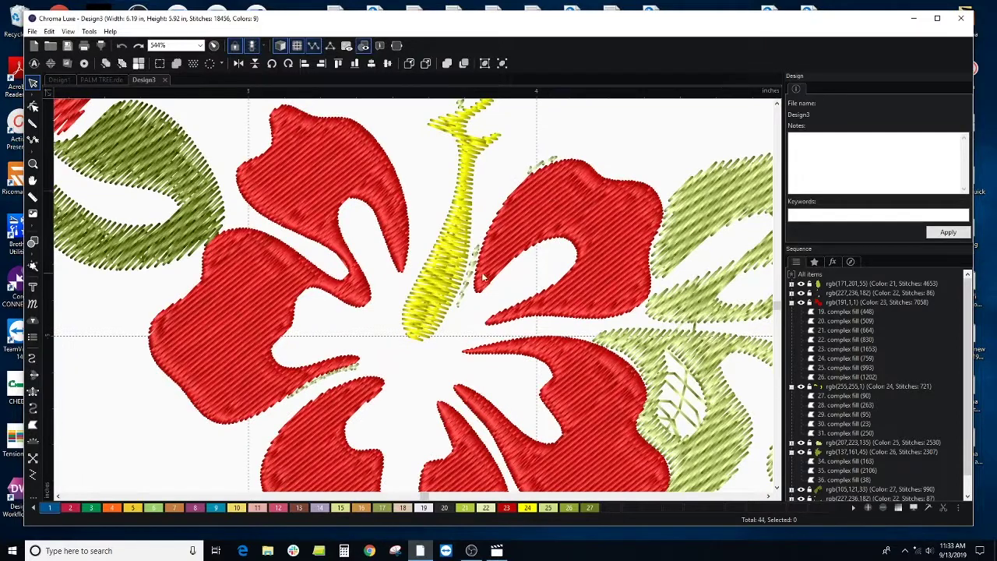
left_click(473, 259)
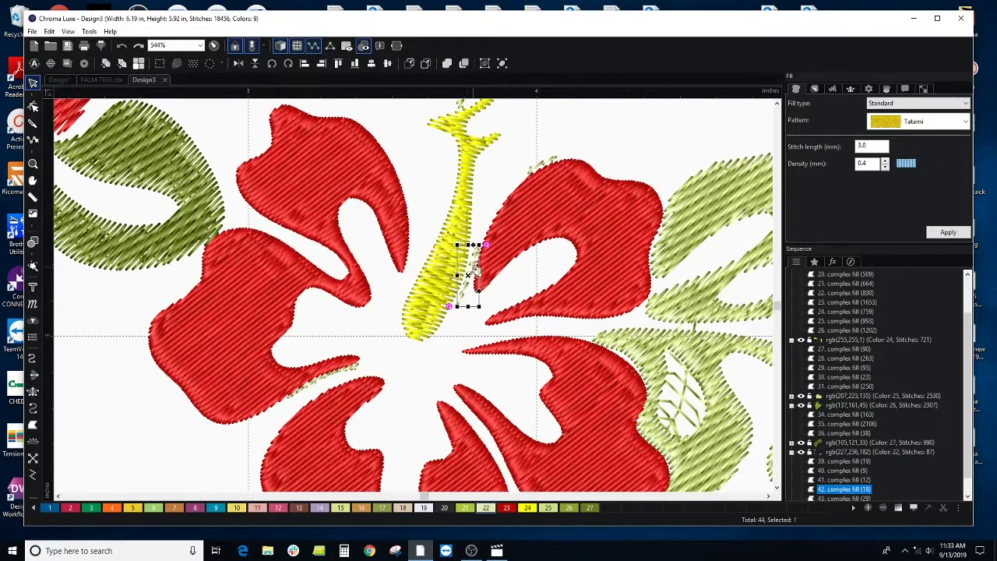
left_click_drag(476, 269, 442, 364)
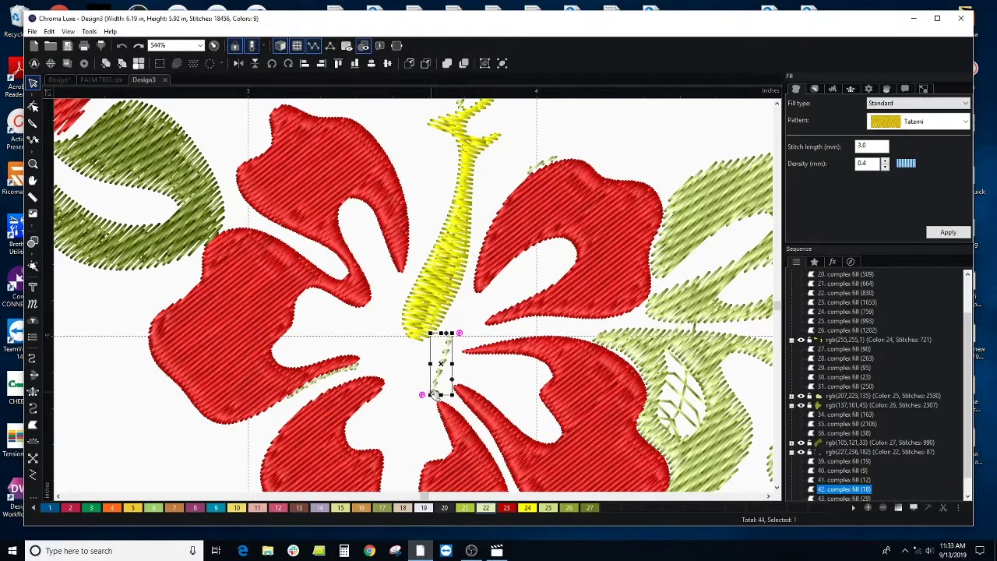
key("Delete")
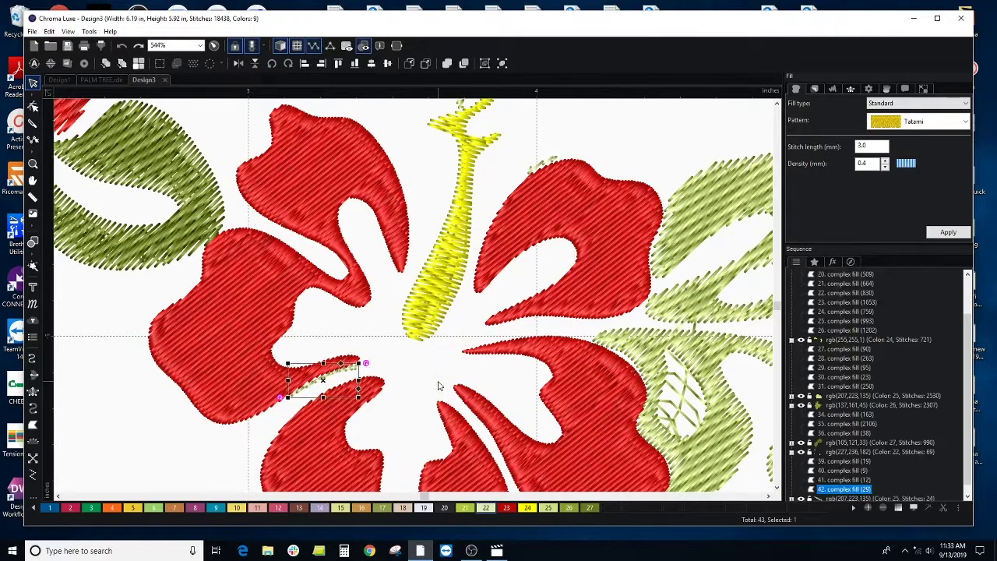
- Delete the stray fragments on the left petal and petal tip, then zoom back out
key("Delete")
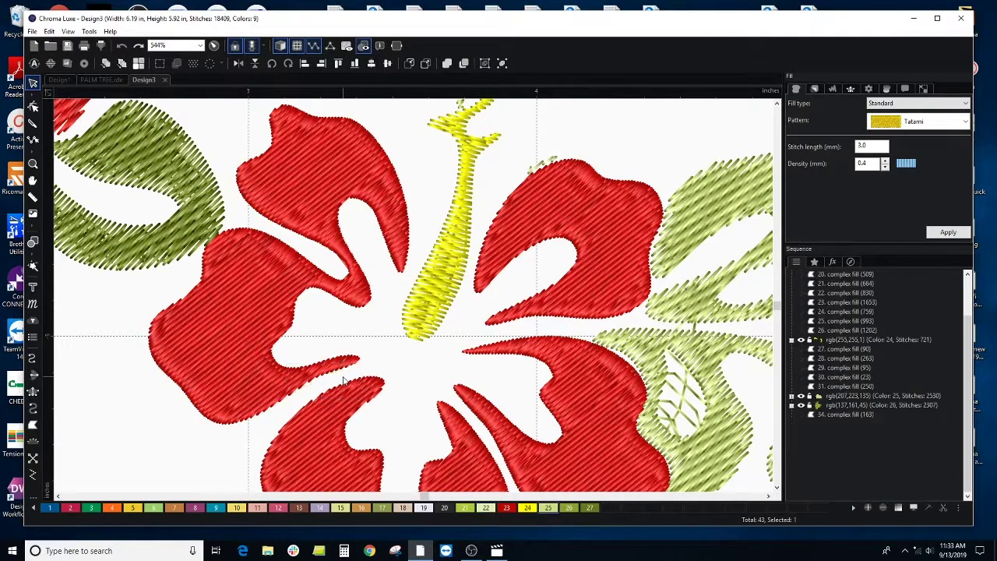
left_click(541, 163)
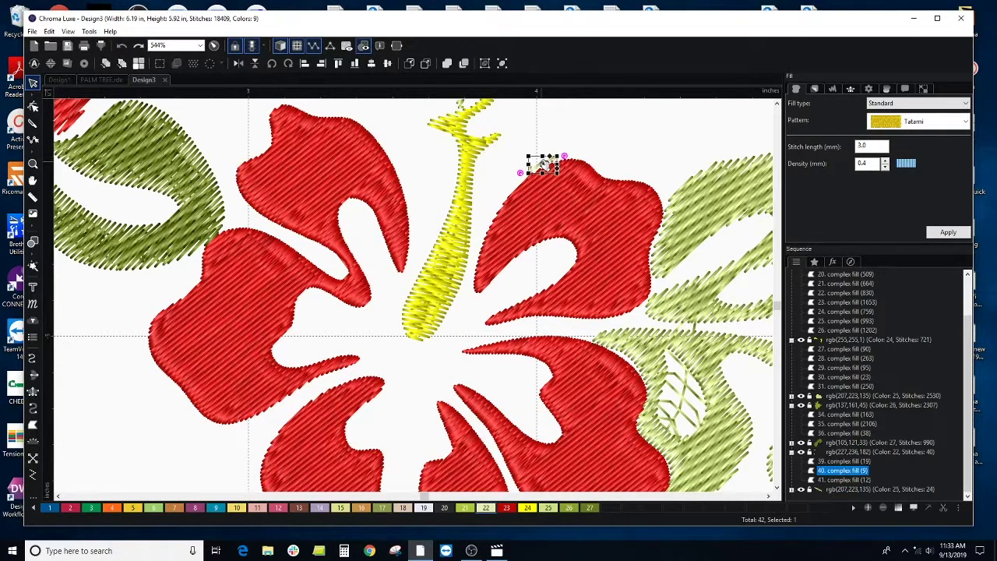
key("Delete")
scroll(530, 155, "up", 3)
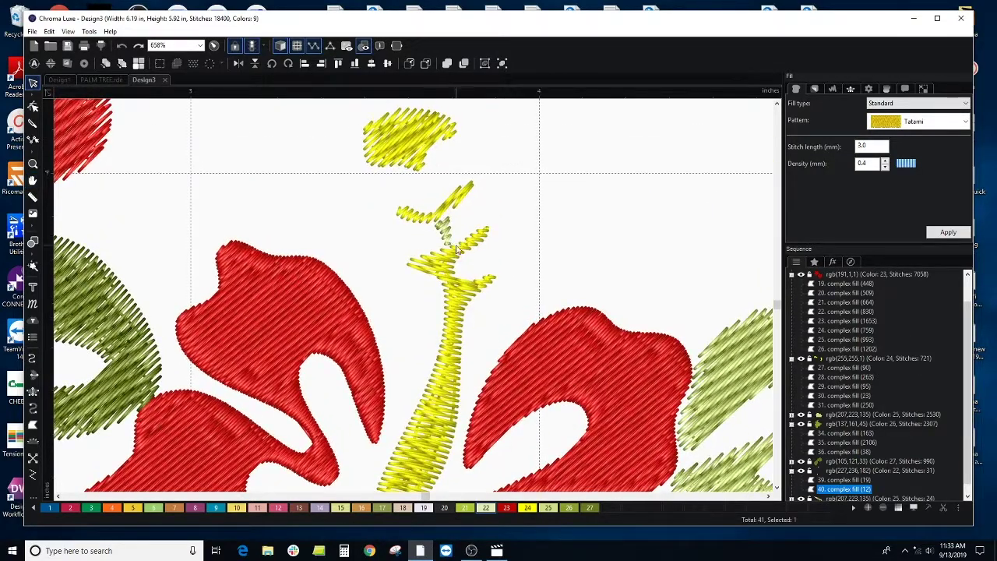
scroll(470, 272, "down", 5)
key("space")
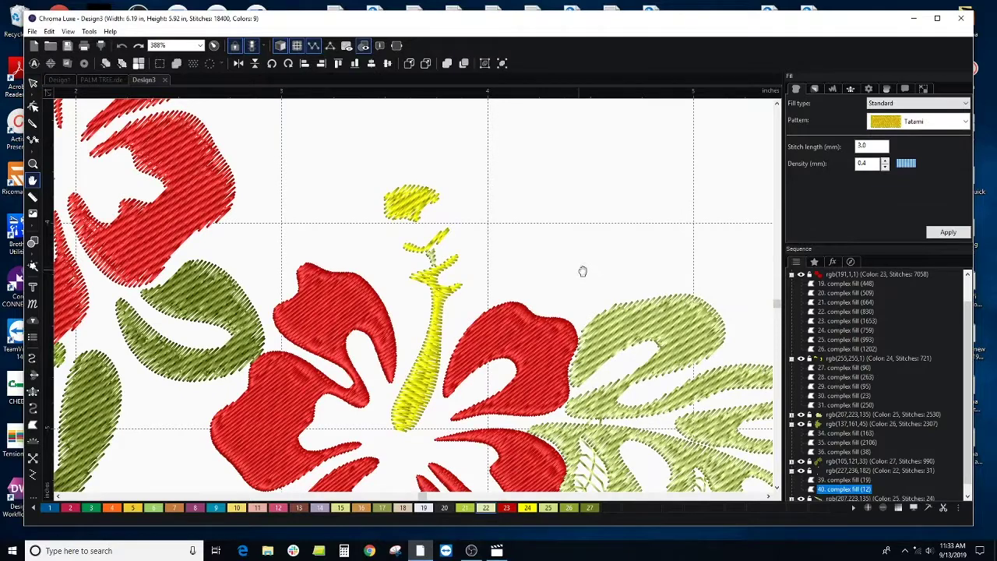
left_click_drag(583, 271, 580, 166)
scroll(373, 331, "down", 1)
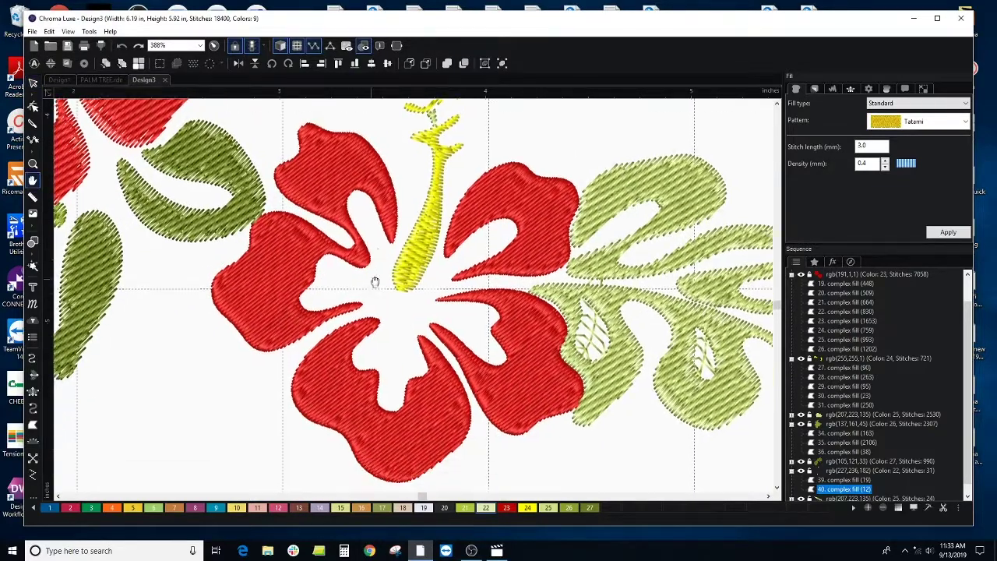
scroll(372, 281, "down", 5)
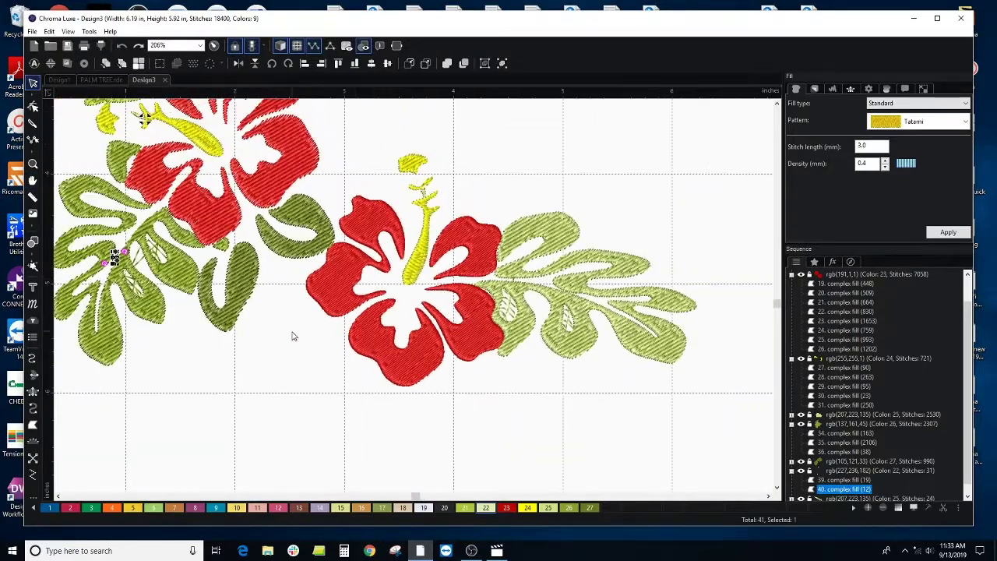
scroll(335, 354, "down", 2)
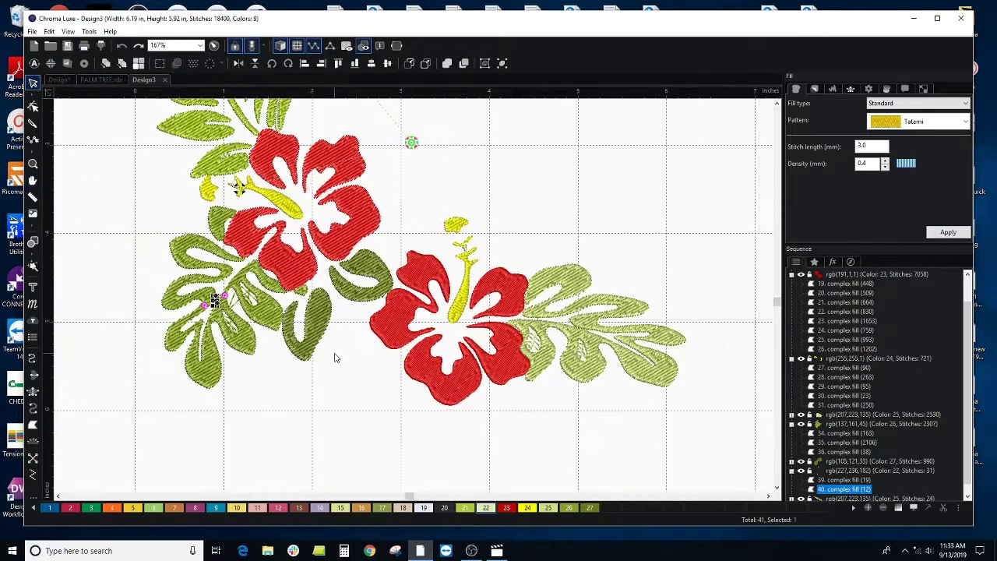
- Nudge the right hibiscus's lower red petal slightly downward
left_click_drag(400, 225, 580, 428)
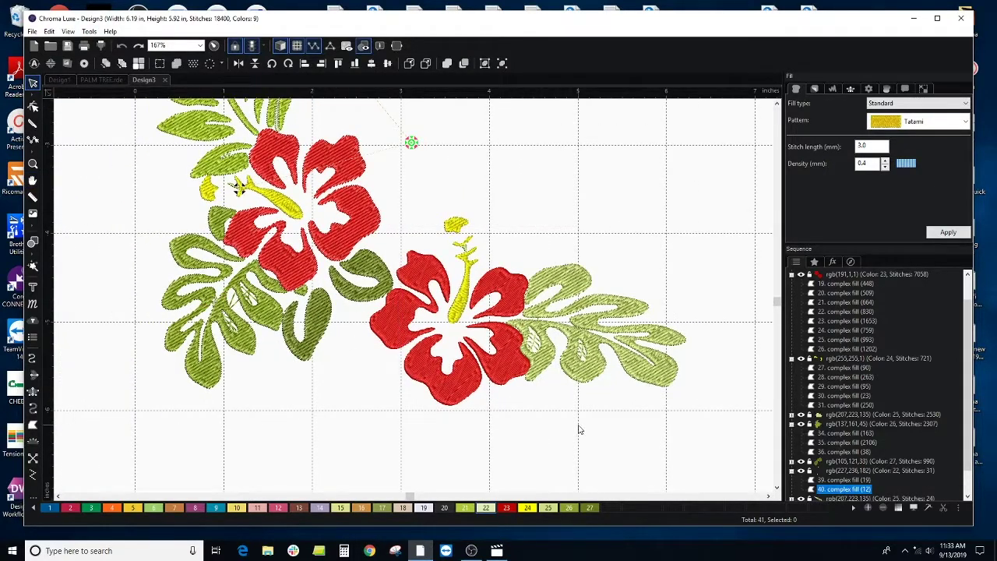
left_click(426, 273)
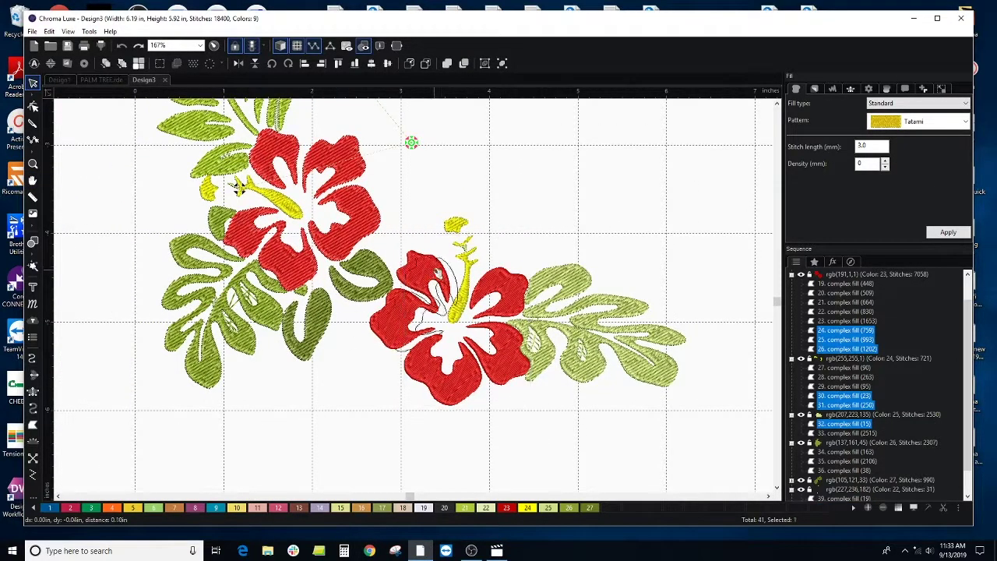
left_click(465, 381)
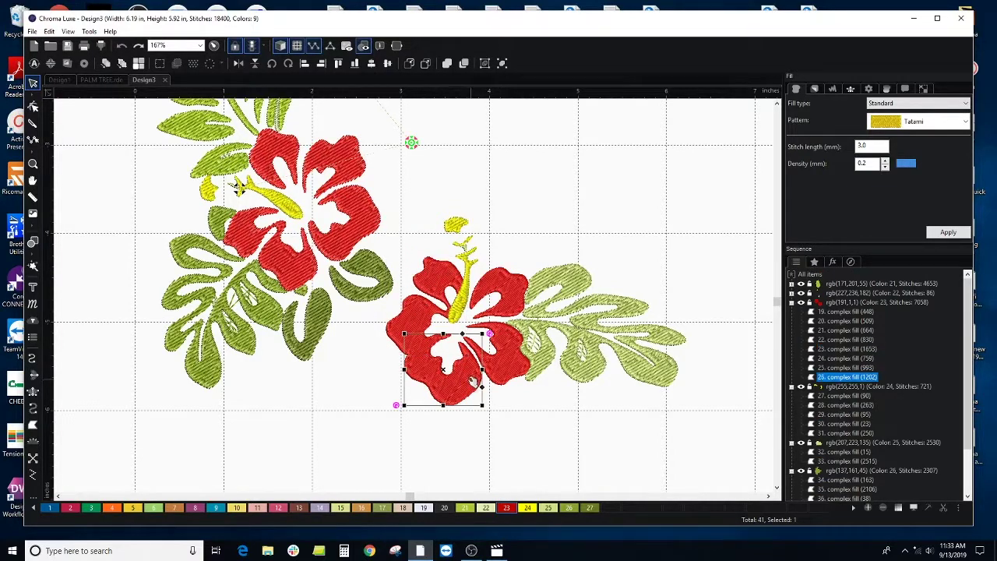
left_click_drag(465, 382, 472, 398)
left_click(522, 414)
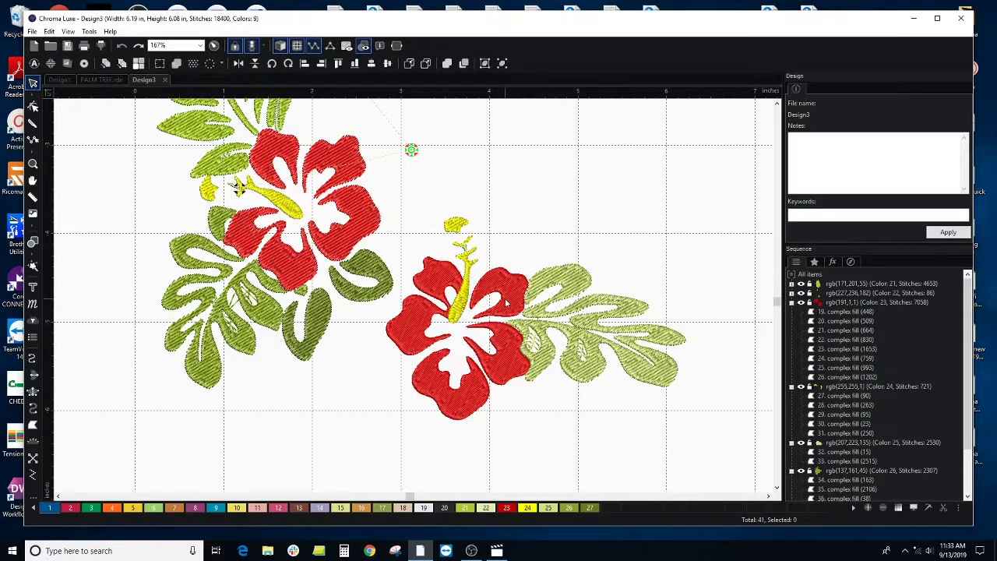
- Marquee-select the yellow stamen pieces of the right flower
left_click(467, 300)
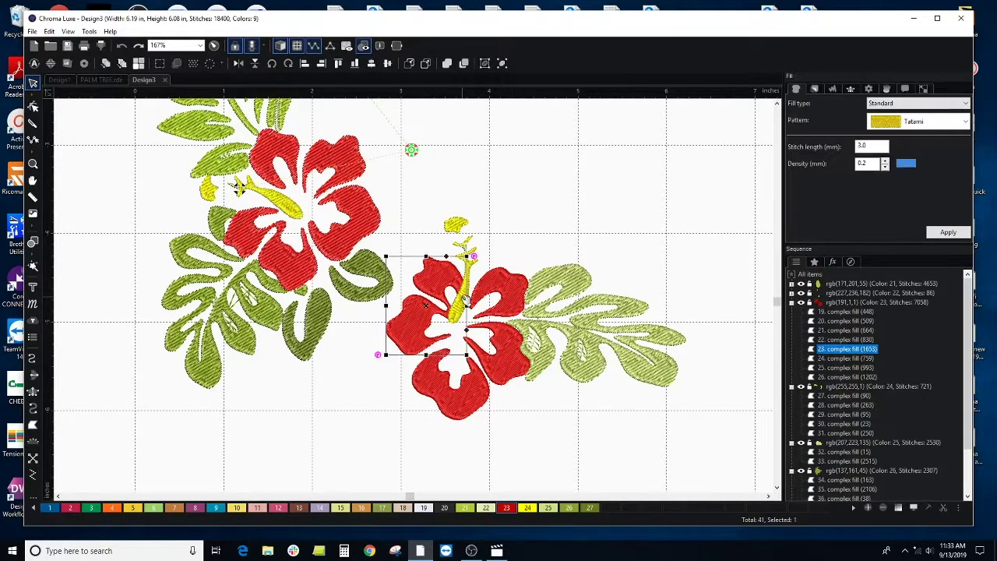
left_click(465, 248)
left_click_drag(439, 211, 488, 263)
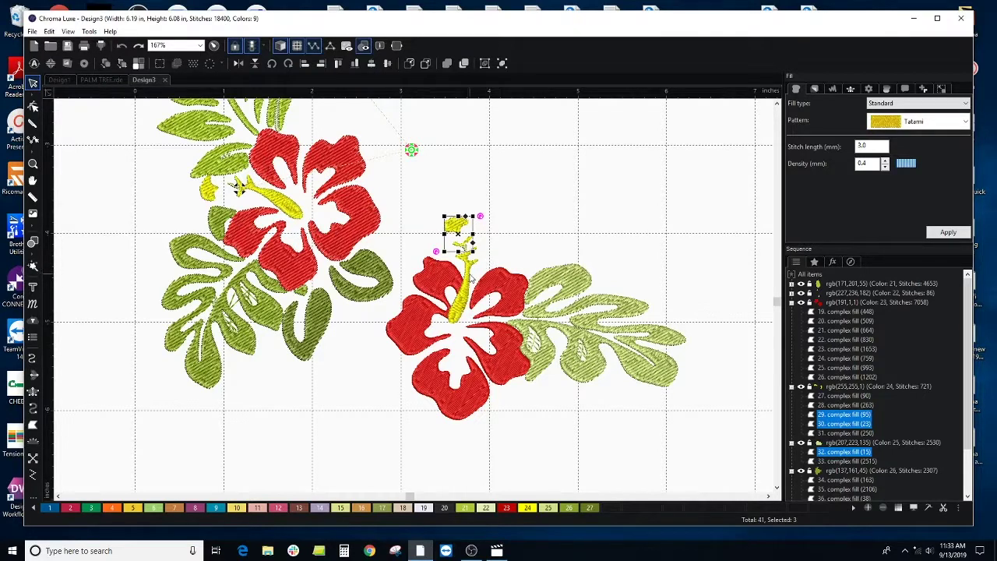
- Convert the selected stamen pieces to satin stitches and move the stamen down onto the flower
left_click(469, 281, "ctrl")
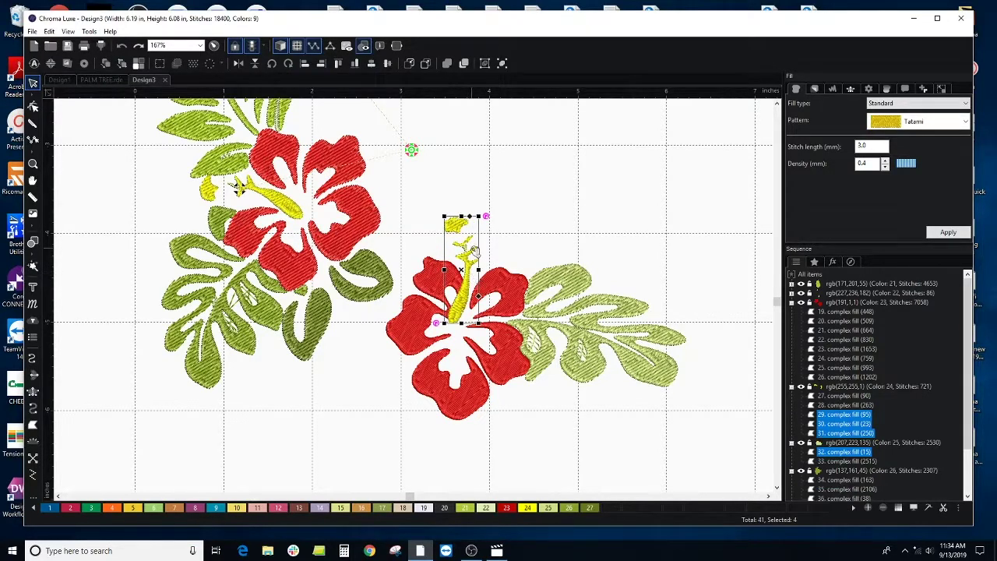
right_click(460, 224)
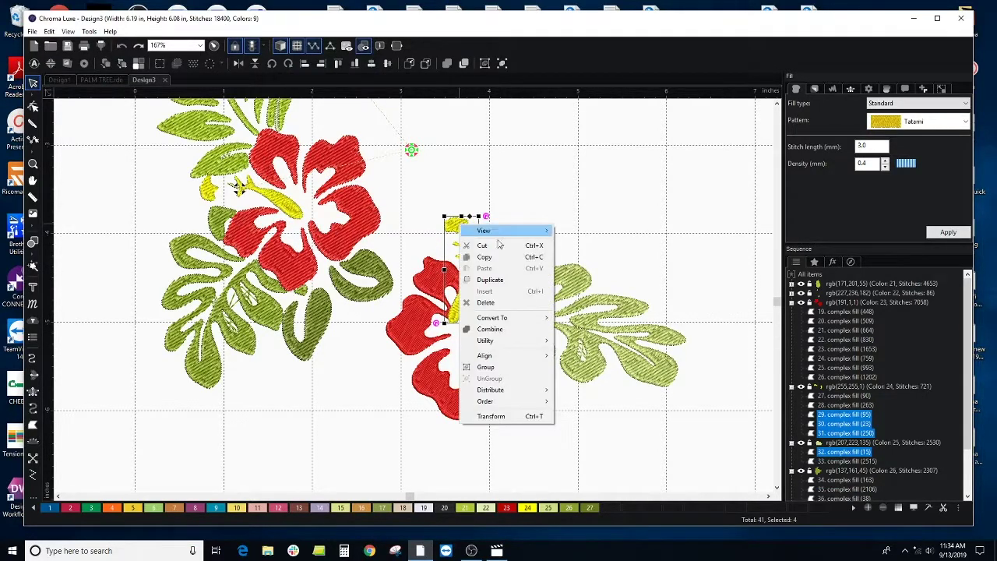
mouse_move(526, 320)
left_click(578, 340)
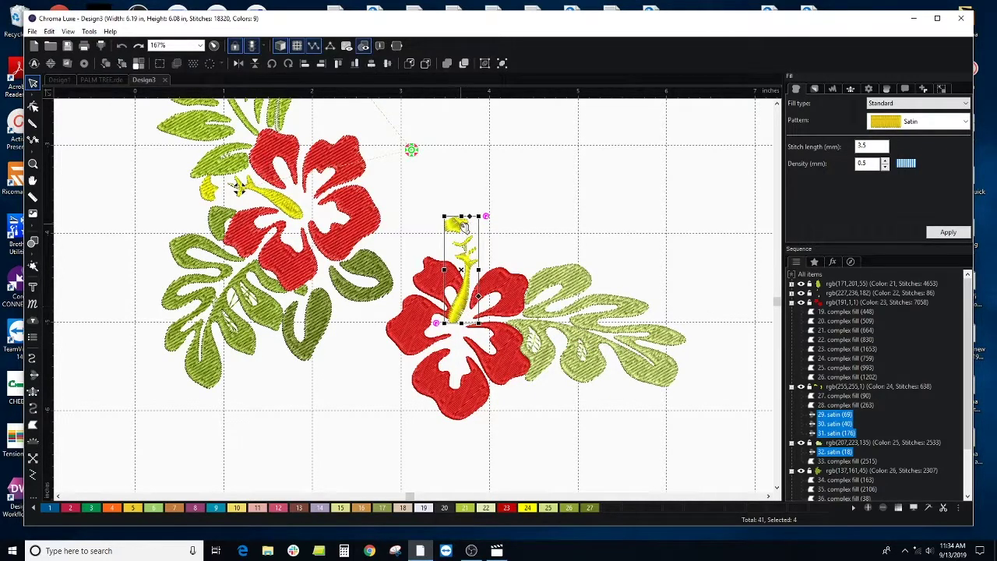
left_click_drag(460, 224, 465, 251)
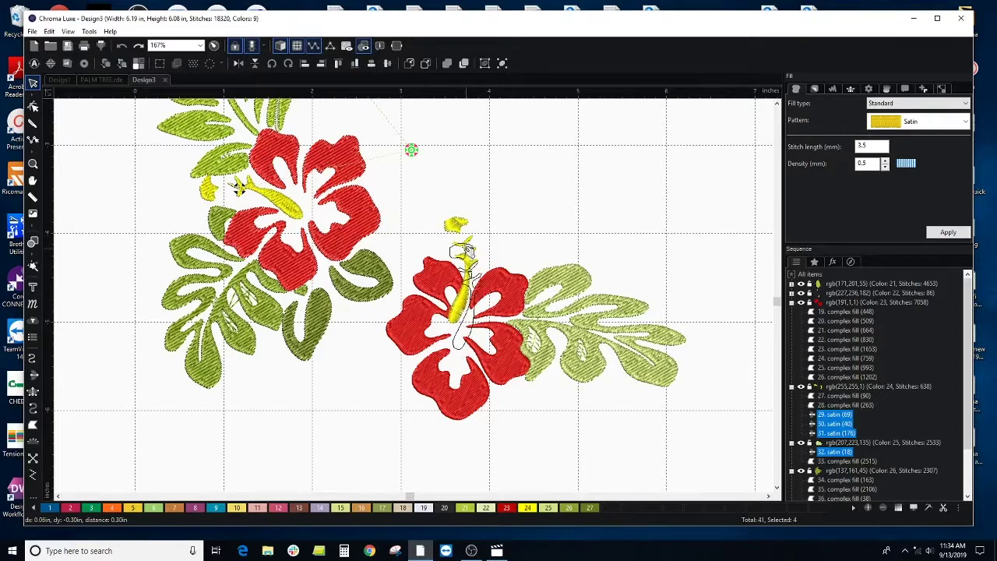
- Nudge the lower red petal slightly down, then select the lower hibiscus's upper-left petal
left_click(467, 398)
left_click_drag(467, 399, 479, 410)
left_click(512, 432)
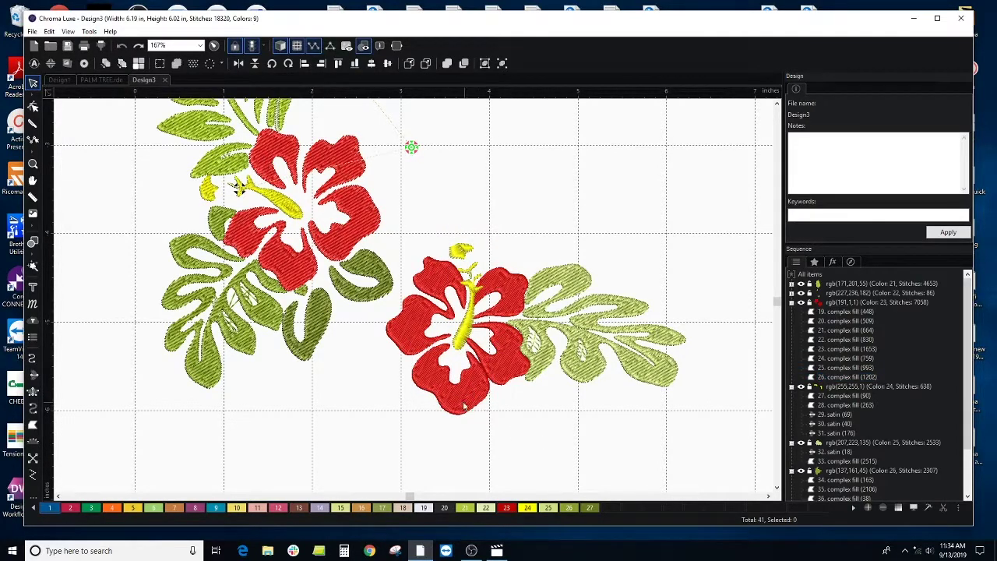
left_click(432, 340)
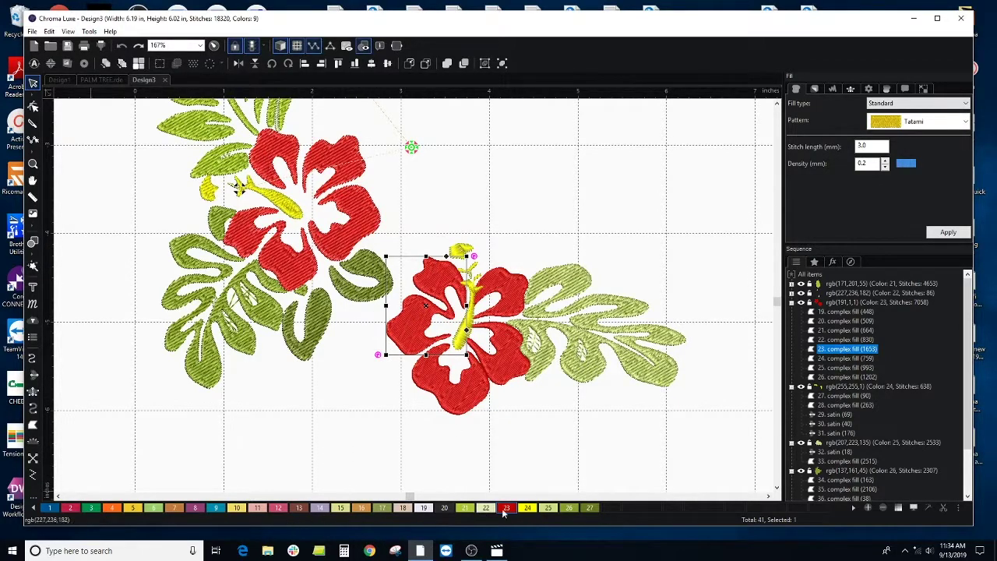
- Recolor the selected petal Madeira Rayon 1019 Soft Peach and reframe the design in view
left_click(257, 507)
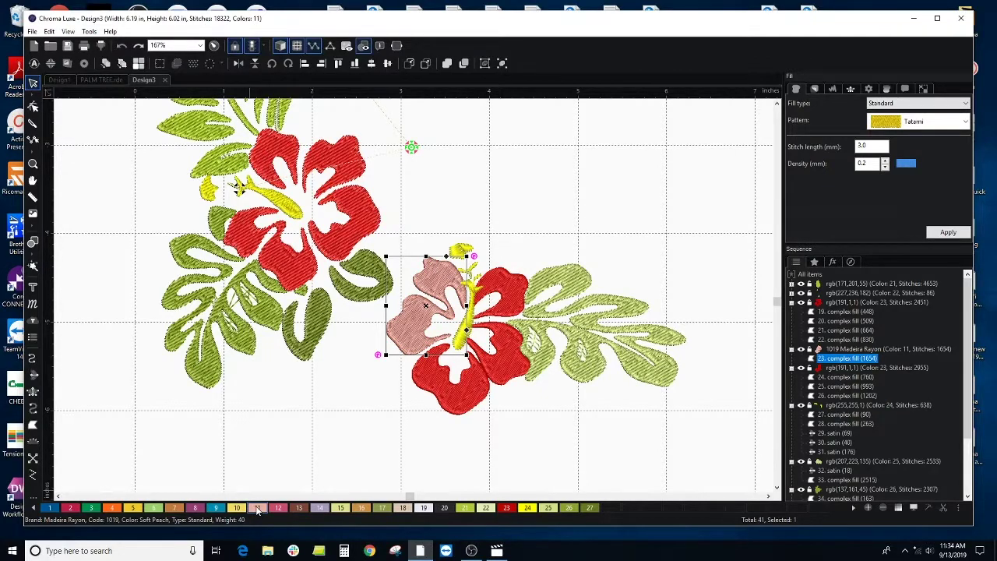
left_click(361, 417)
scroll(359, 413, "up", 1)
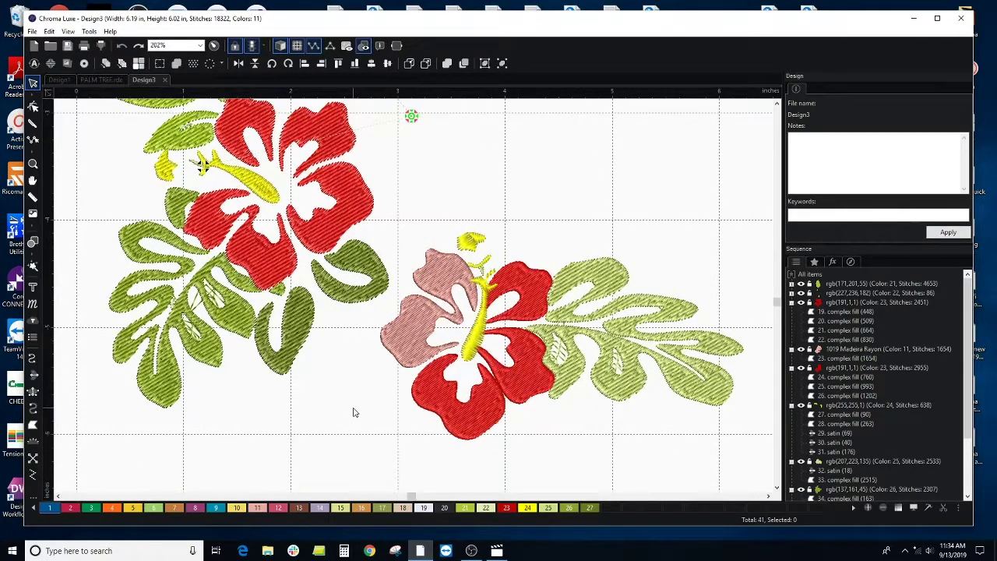
scroll(353, 412, "down", 4)
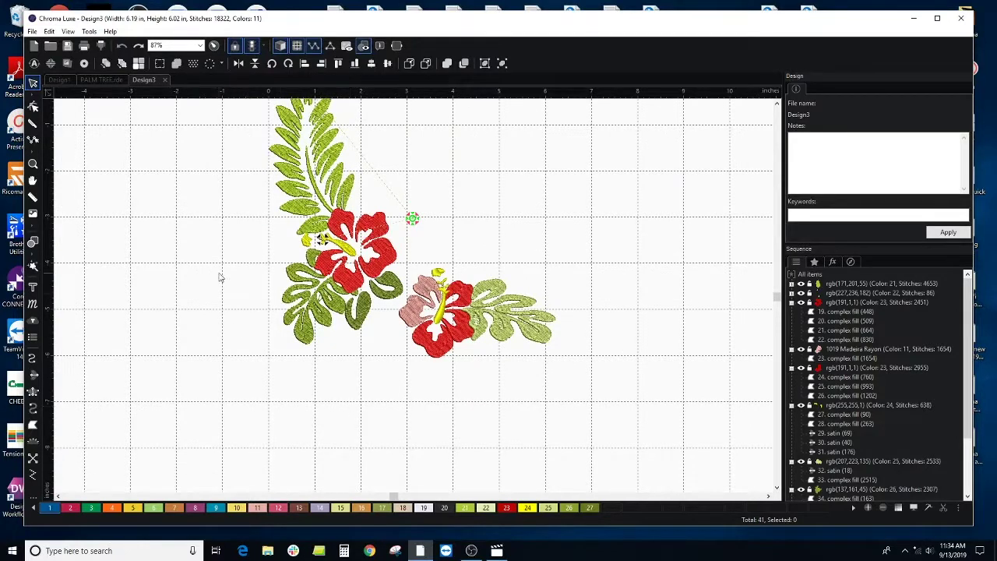
key("space")
left_click_drag(251, 233, 230, 291)
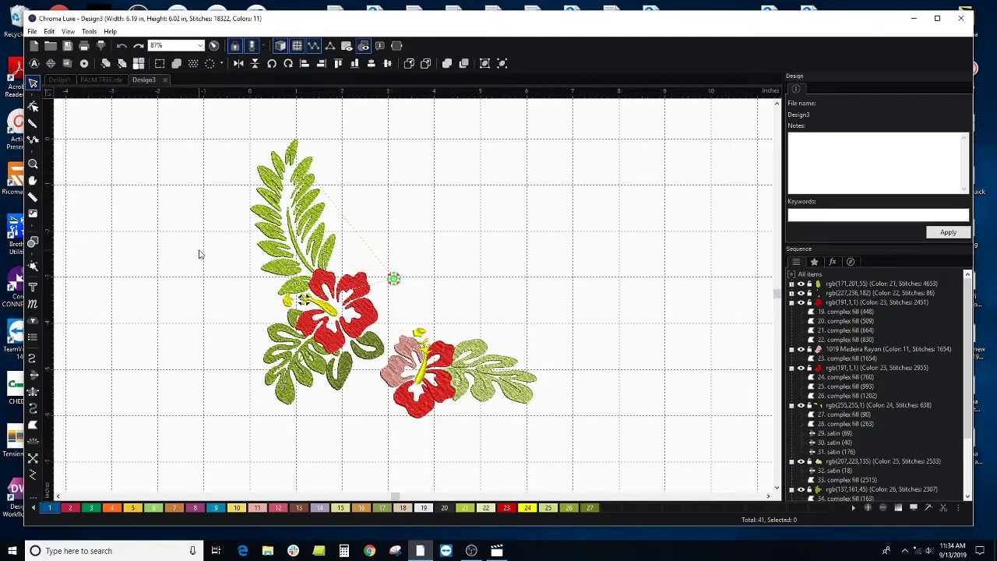
left_click(33, 31)
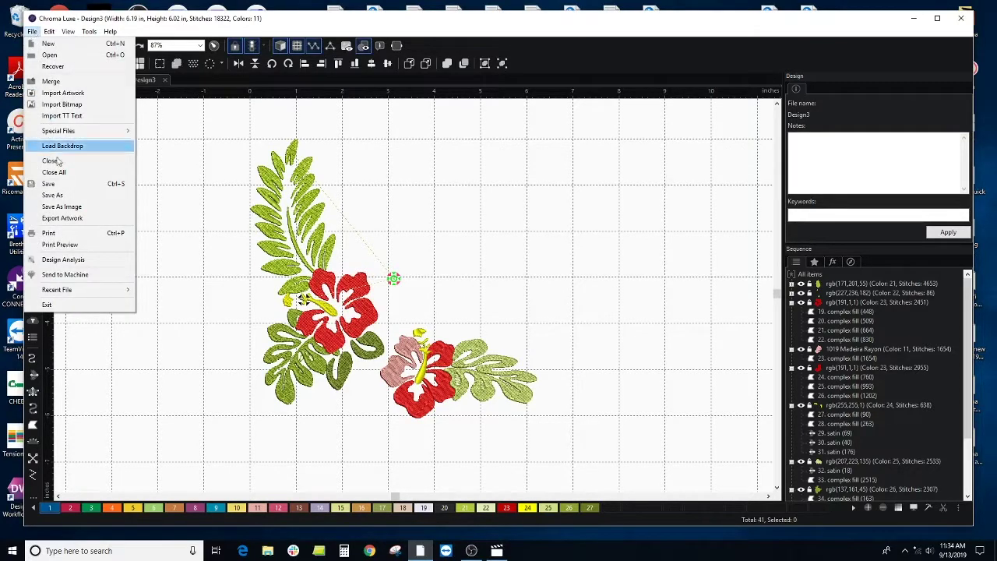
left_click(72, 247)
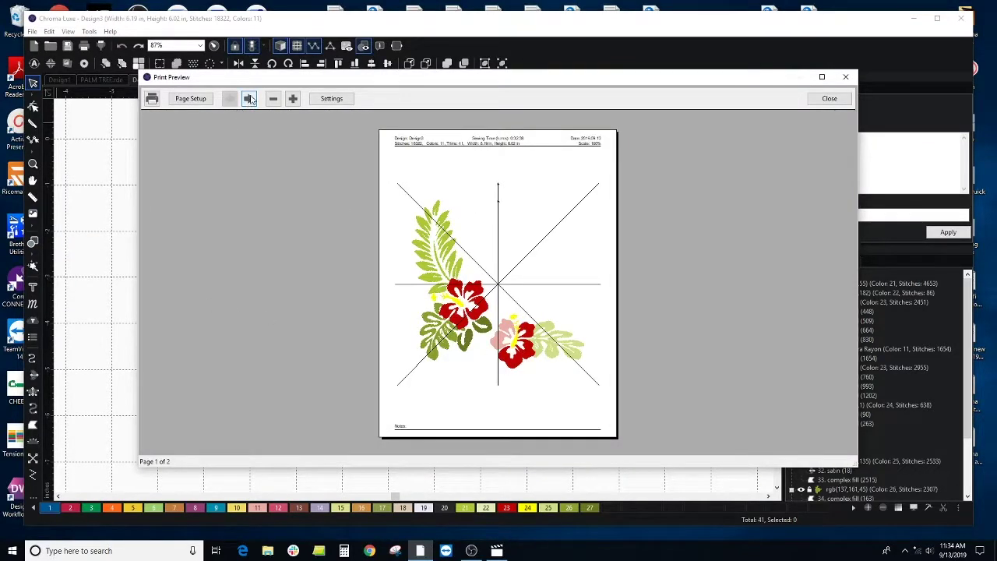
left_click(250, 99)
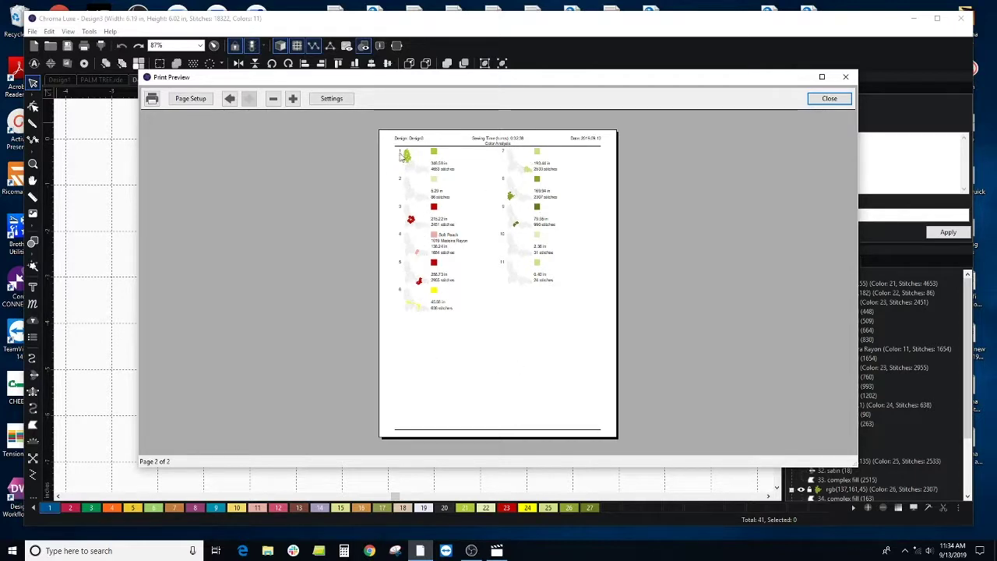
left_click(845, 78)
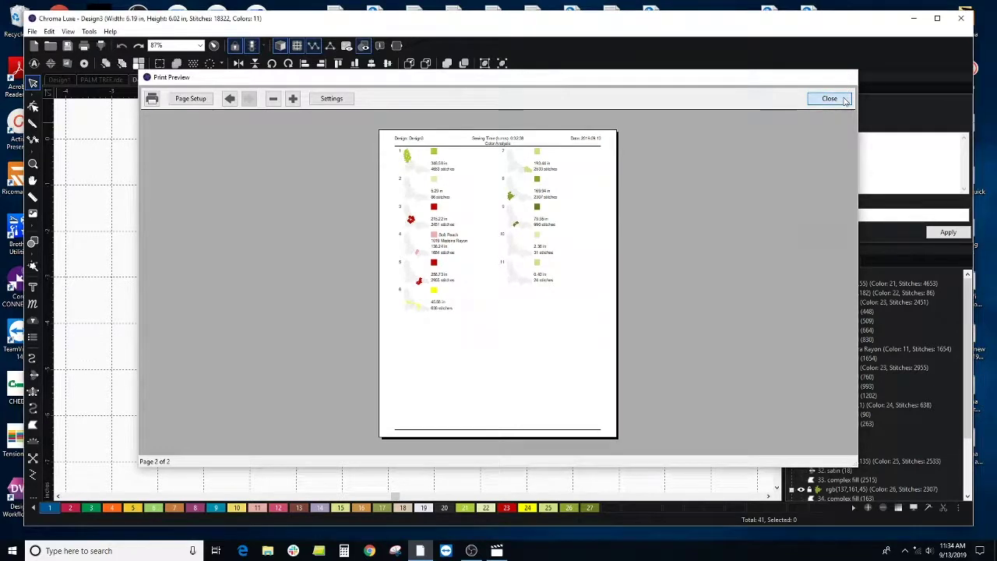
scroll(413, 296, "up", 3)
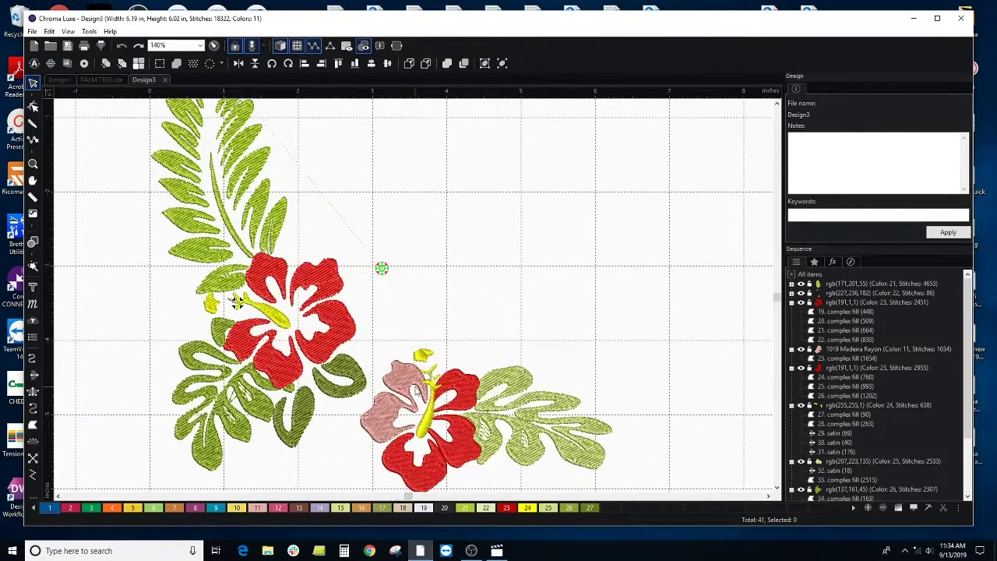
key("space")
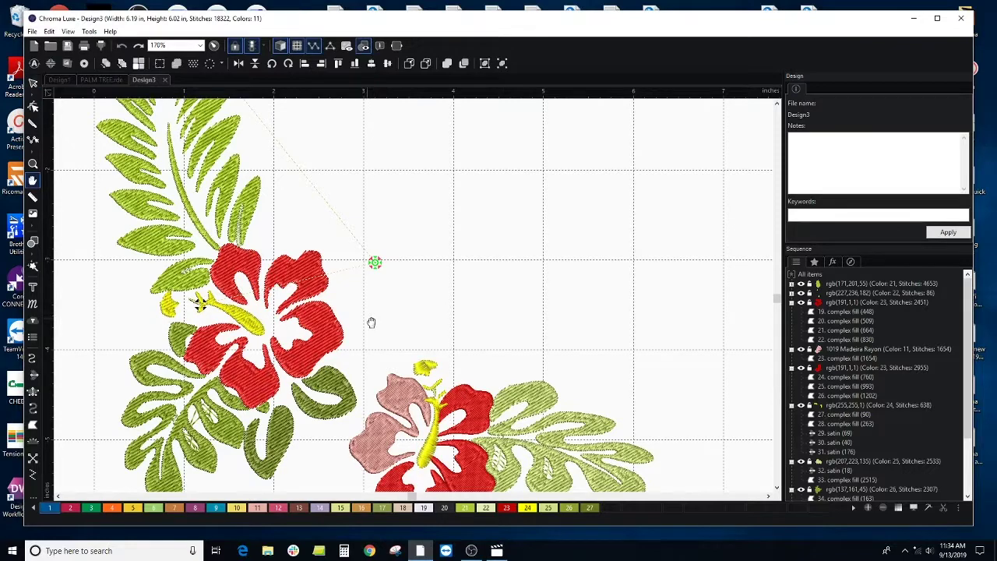
left_click_drag(372, 323, 470, 191)
scroll(537, 417, "up", 2)
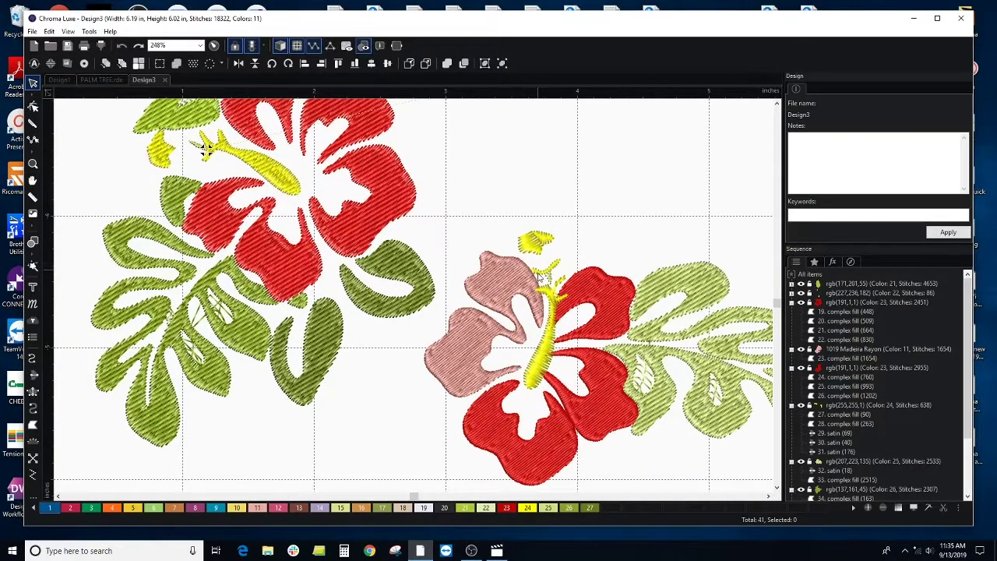
left_click(32, 31)
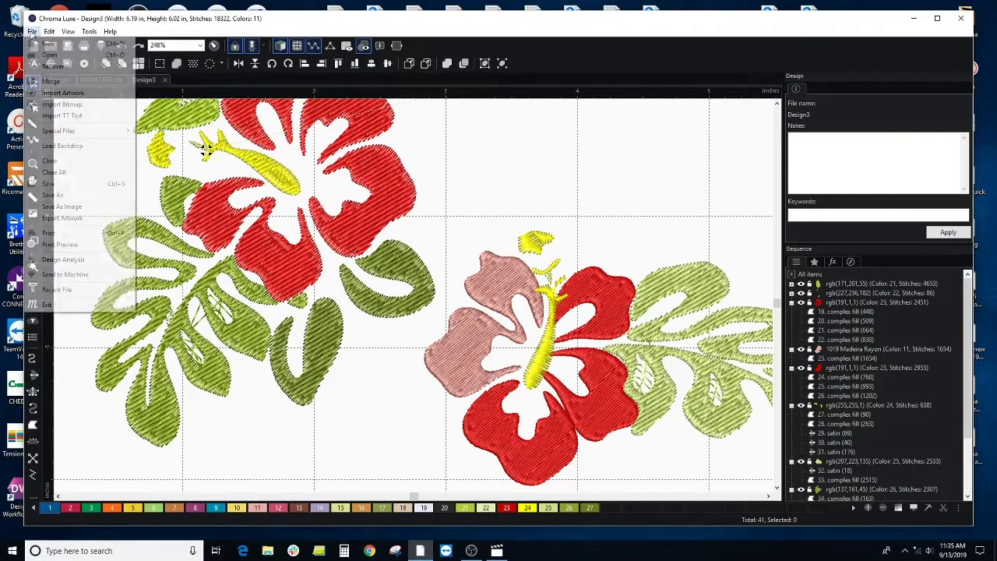
left_click(75, 246)
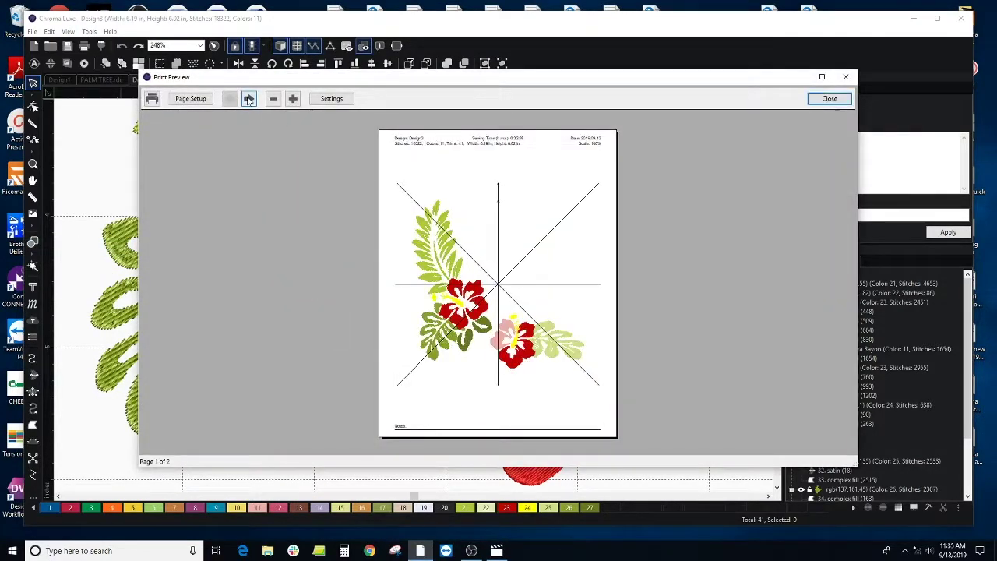
left_click(248, 98)
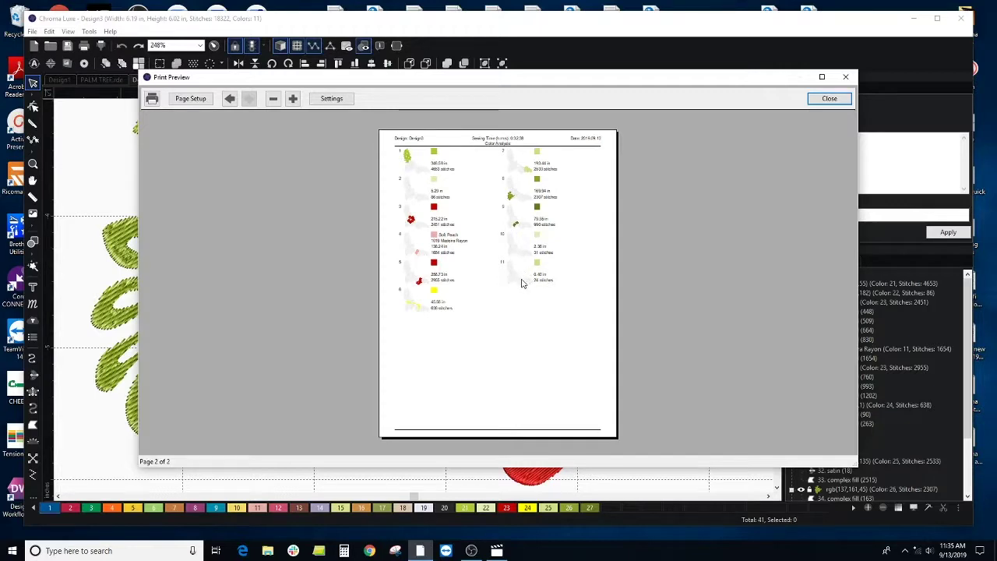
left_click(829, 98)
- Zoom in and select the thin stray complex fill among the leaves above the upper hibiscus
scroll(510, 271, "down", 2)
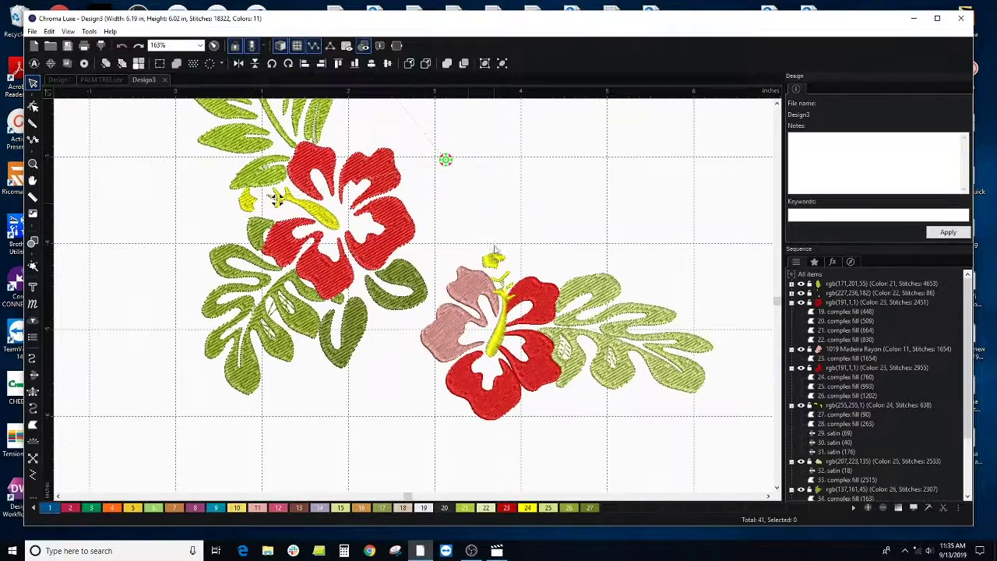
left_click_drag(472, 200, 457, 255)
scroll(457, 256, "down", 1)
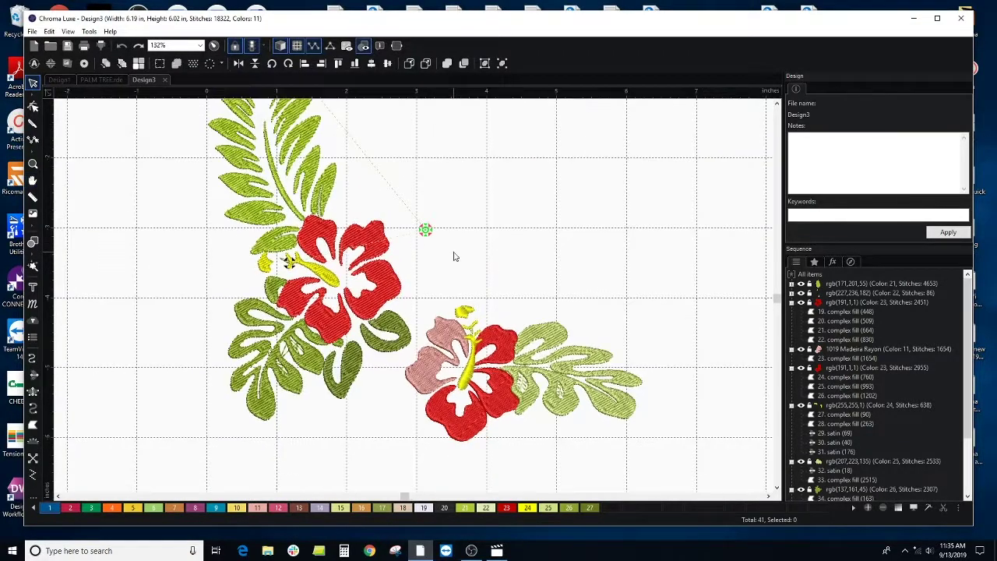
scroll(455, 256, "down", 1)
scroll(323, 182, "up", 2)
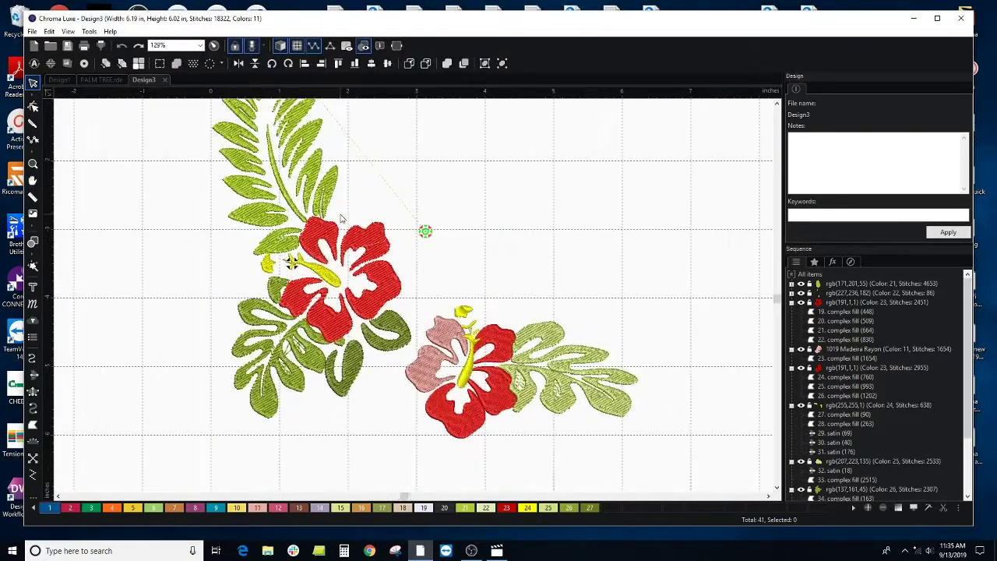
scroll(324, 182, "up", 3)
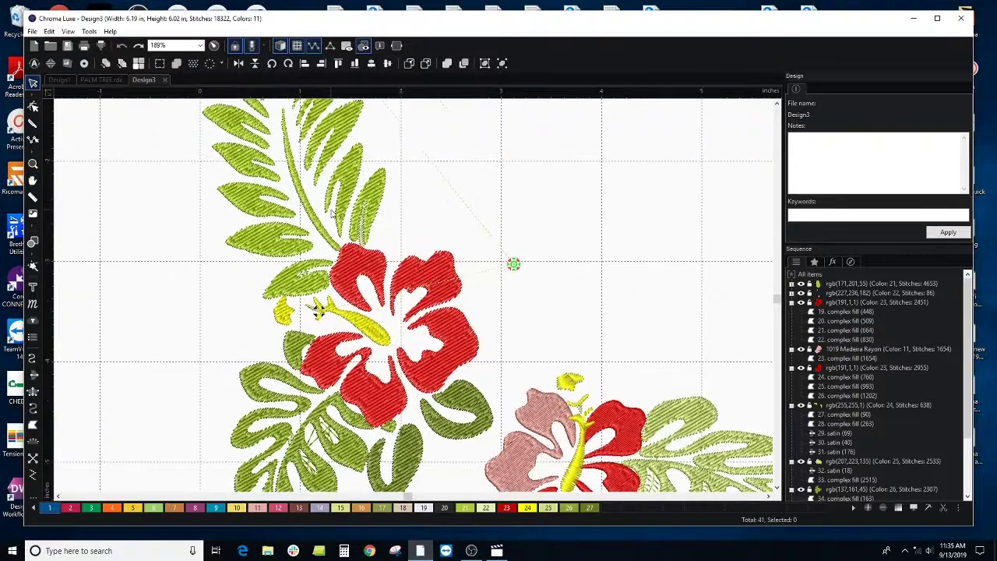
scroll(372, 218, "up", 2)
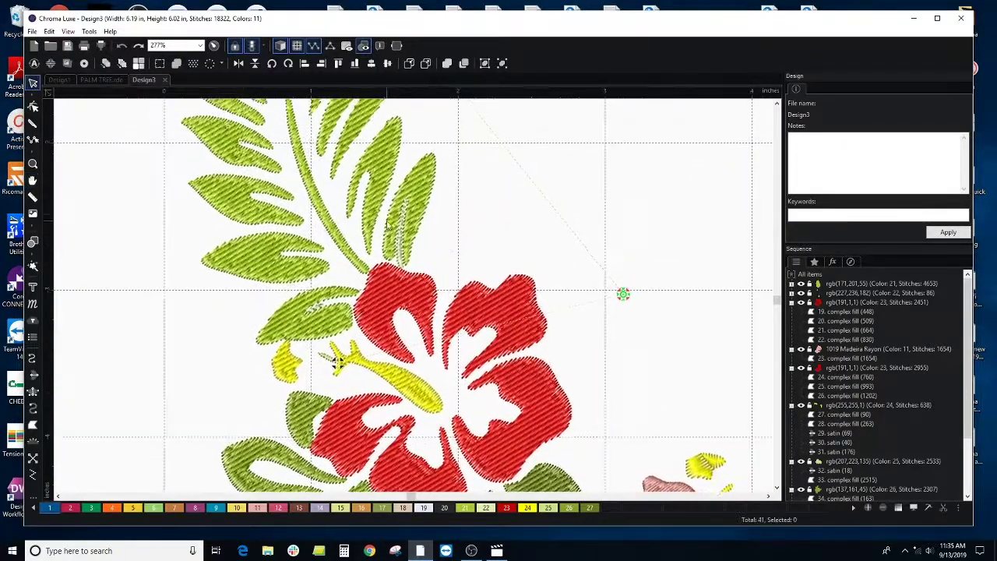
scroll(371, 218, "up", 3)
left_click(392, 232)
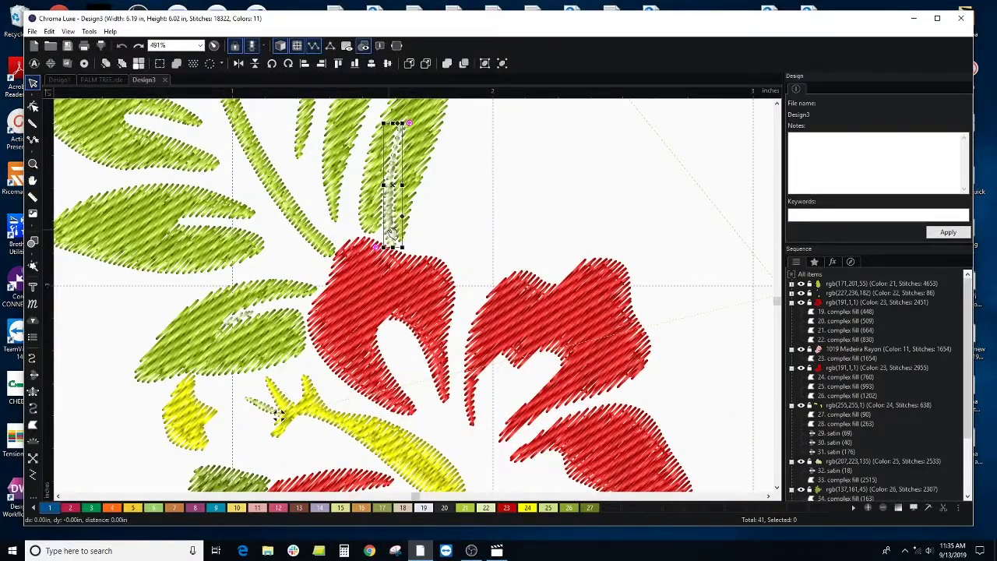
- Delete the 65-stitch stray fill, leaving Design3 at 40 objects and 18,257 stitches
scroll(390, 234, "down", 3)
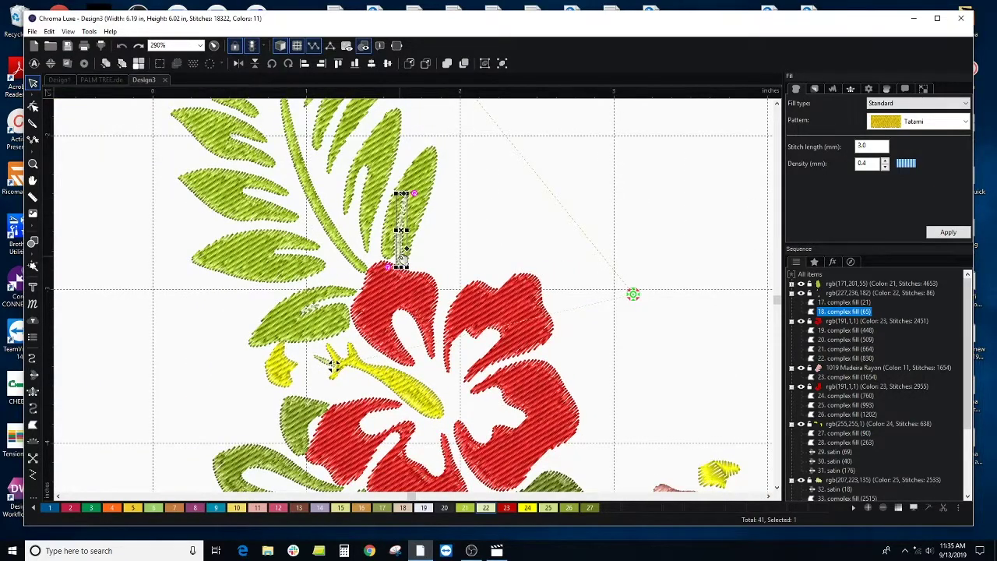
key("Delete")
left_click(461, 229)
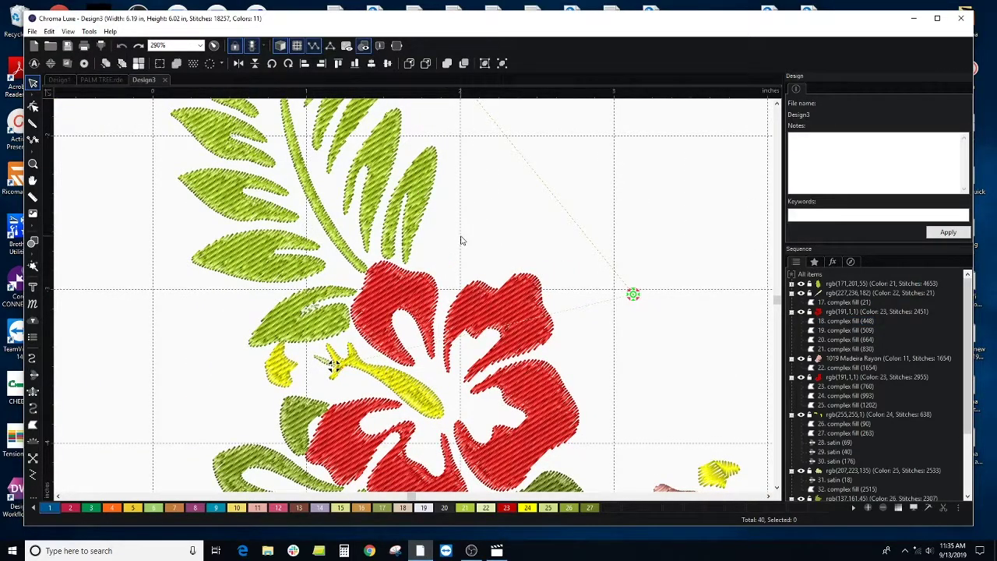
scroll(461, 237, "down", 1)
scroll(604, 334, "down", 4)
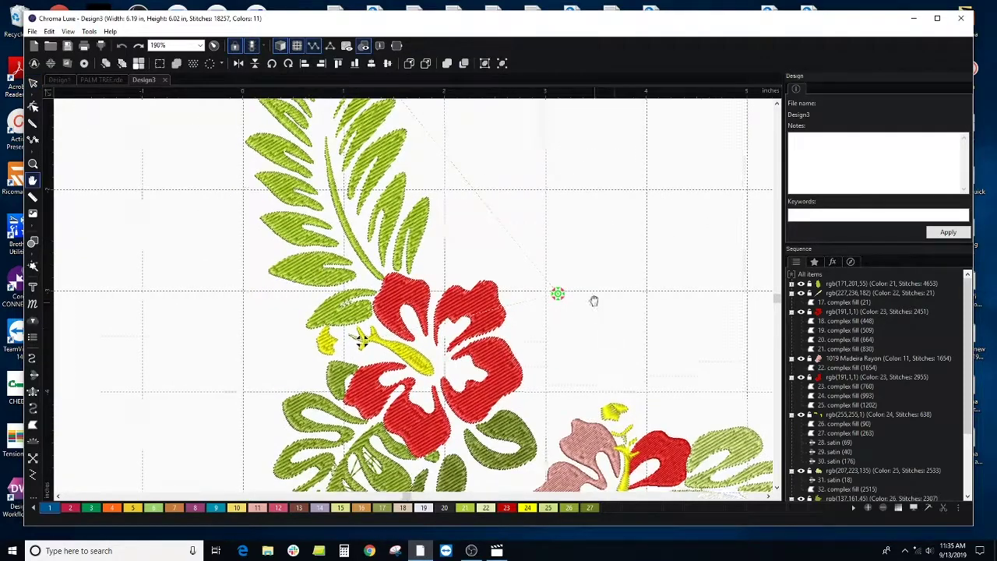
scroll(569, 275, "down", 3)
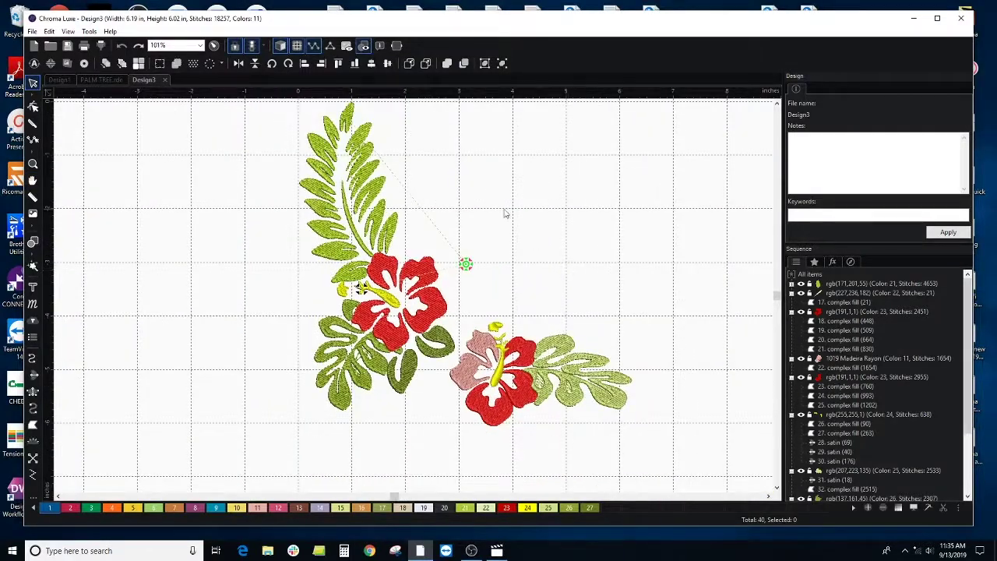
key("space")
left_click_drag(482, 194, 443, 210)
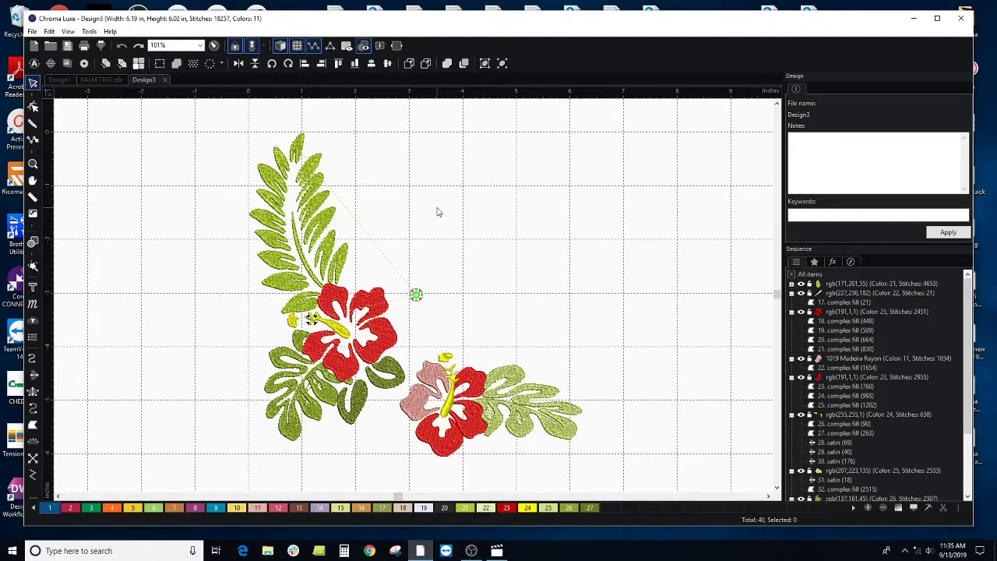